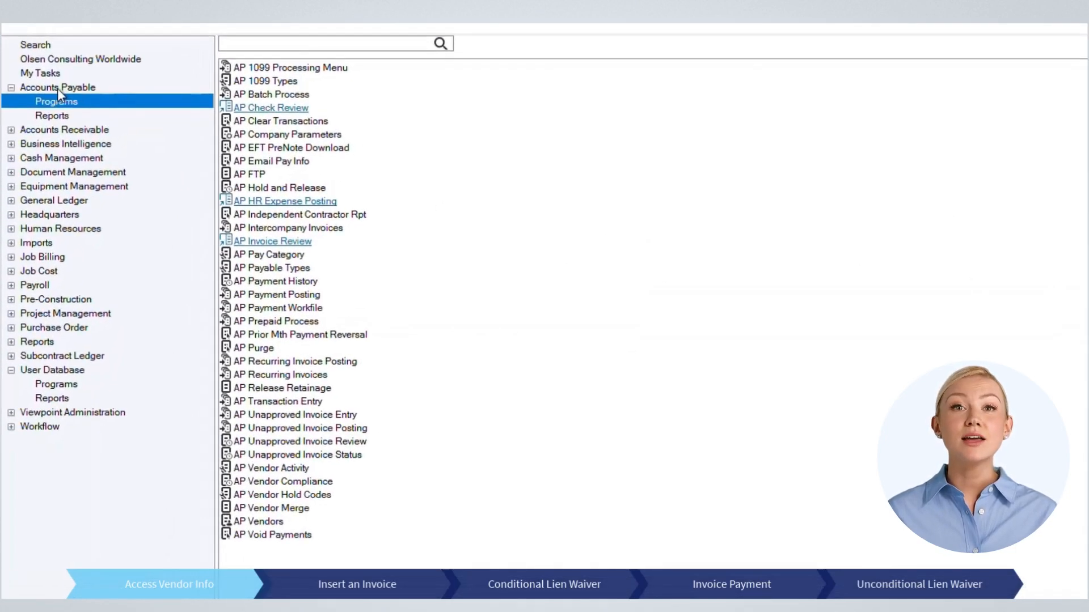
Step: Enable Lien Waiver Y/N on vendor 100110 ABC Warehouse and save the vendor record
double_click(263, 523)
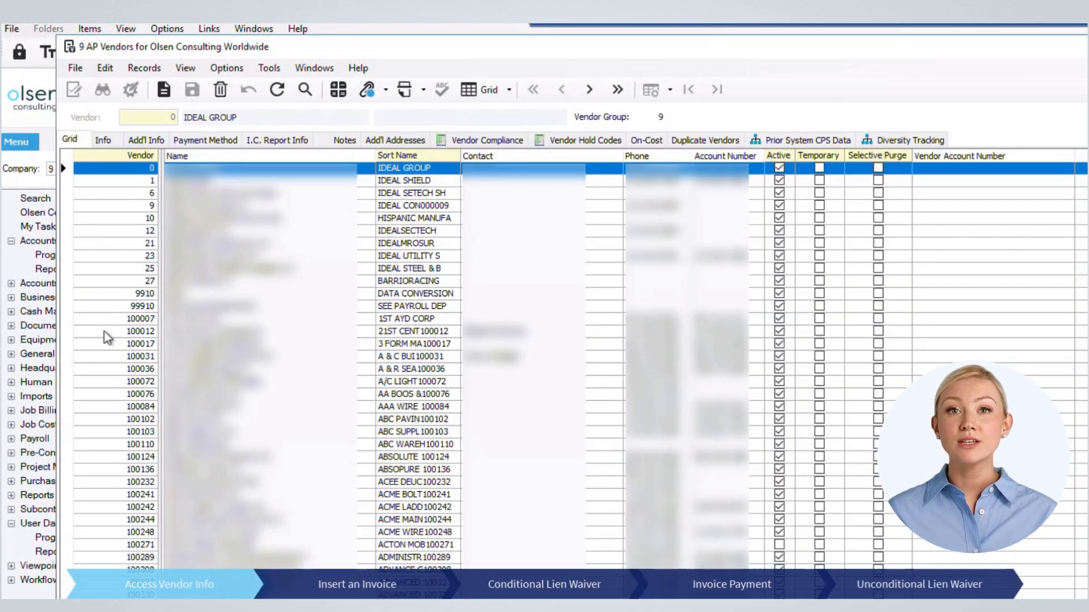
left_click(69, 445)
left_click(106, 142)
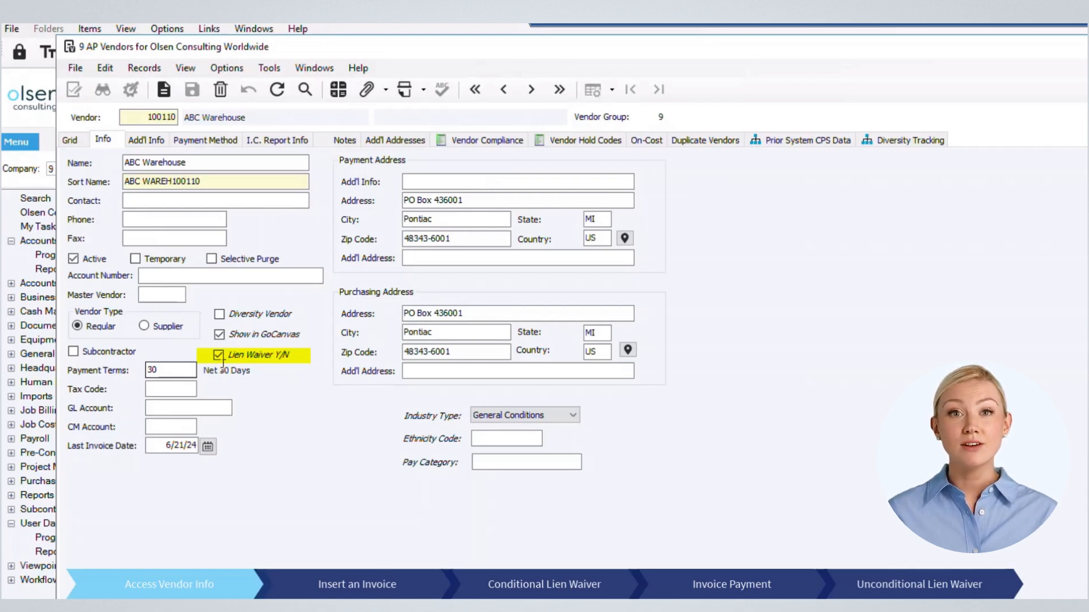
left_click(220, 357)
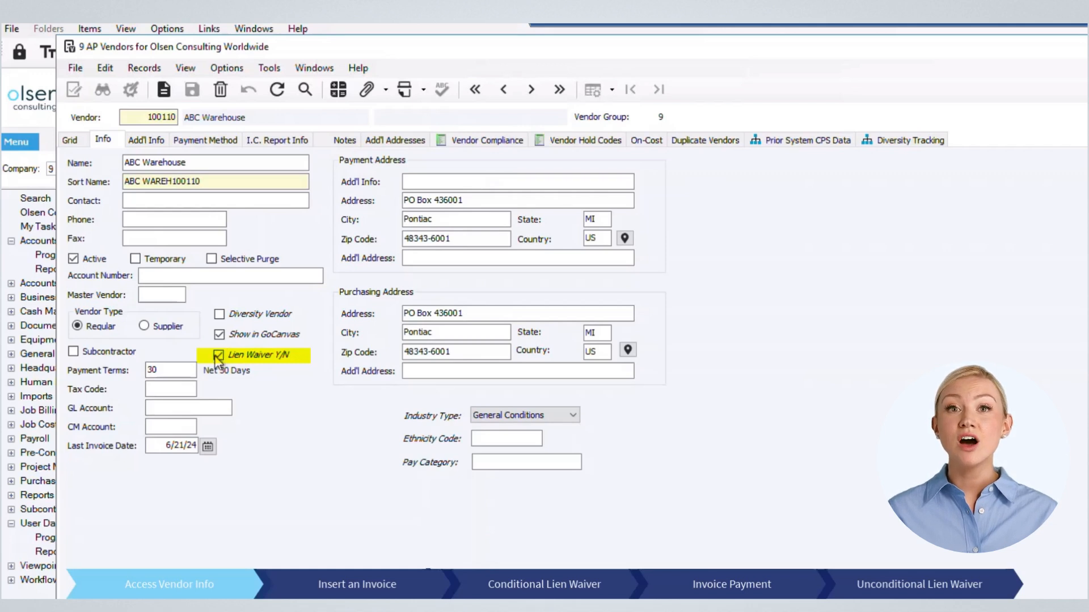
left_click(220, 358)
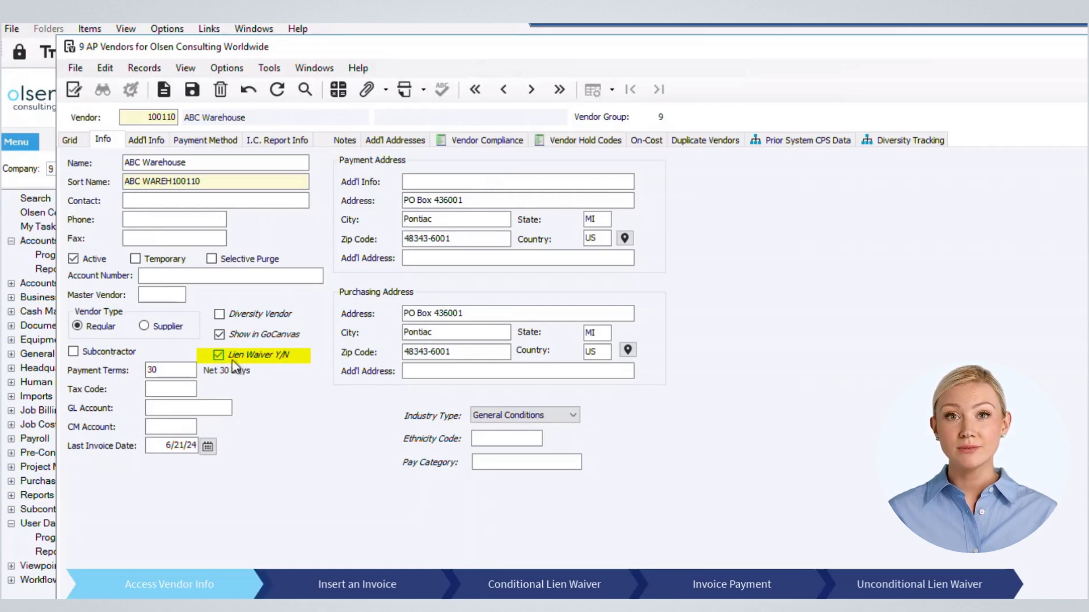
left_click(191, 90)
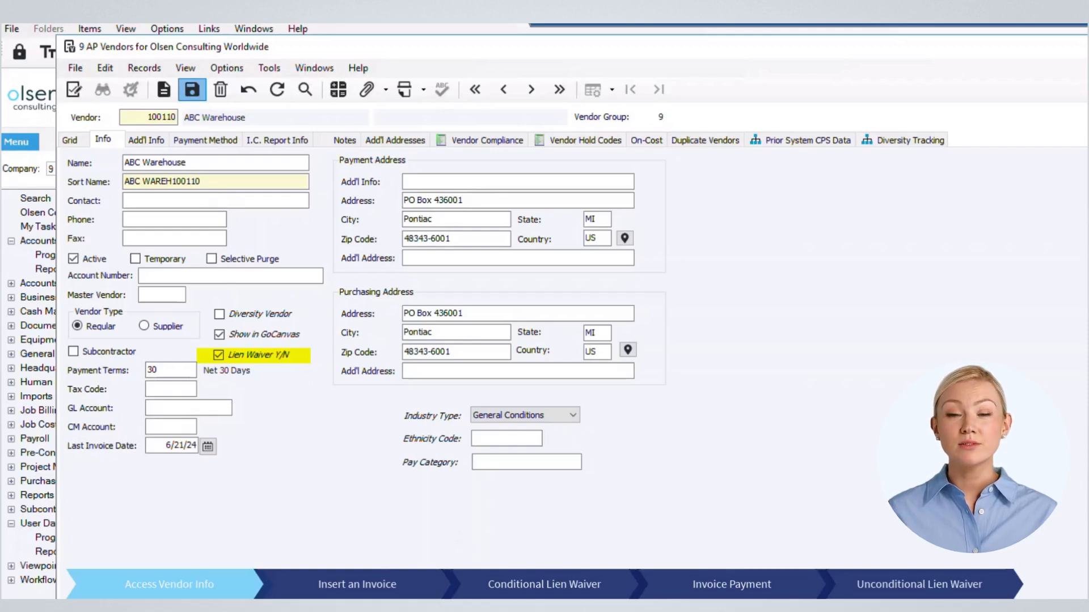
left_click(146, 139)
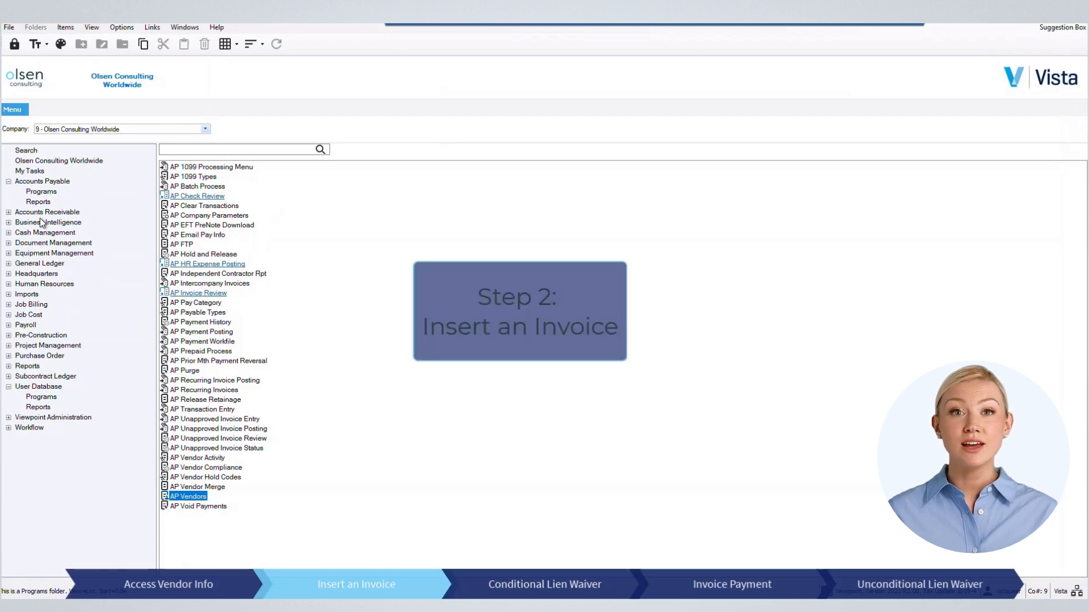
Step: In AP Unapproved Invoice Entry, add an invoice for month 04/21 and vendor 100110
left_click(224, 409)
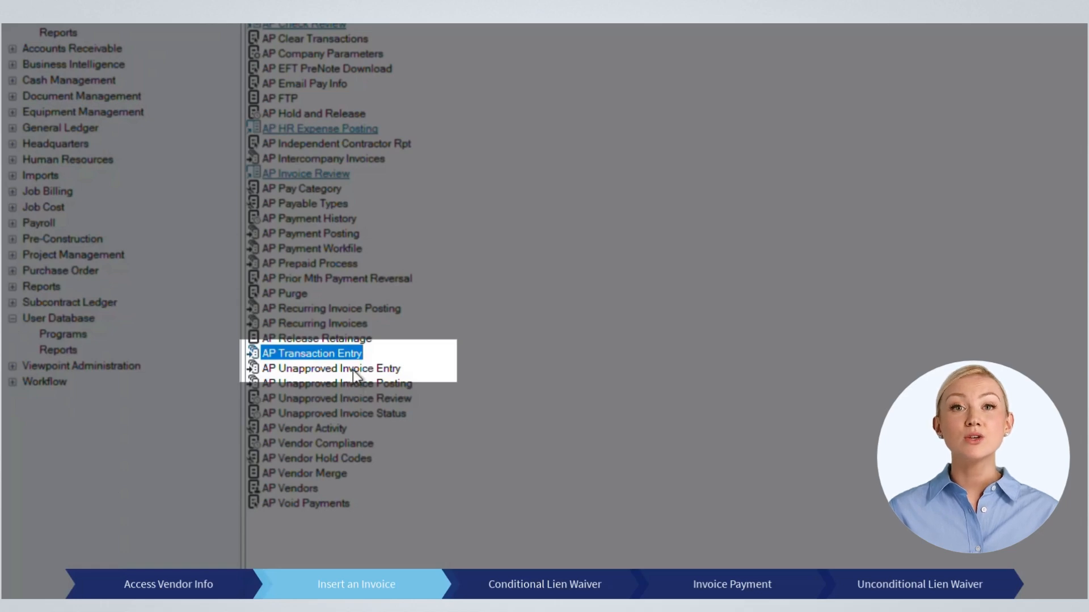
left_click(352, 368)
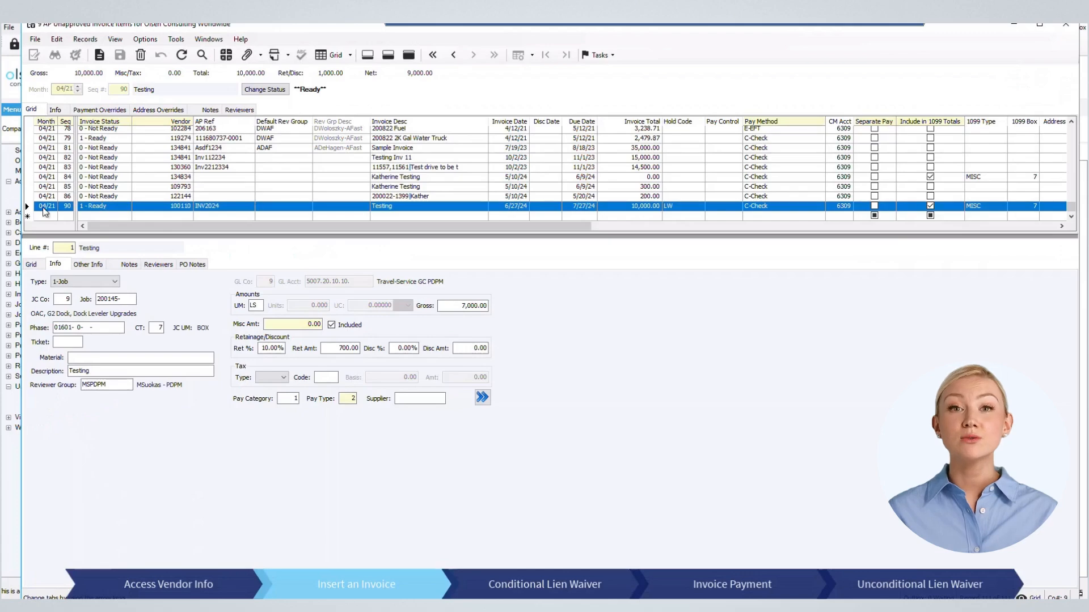
left_click(43, 218)
type("04/2")
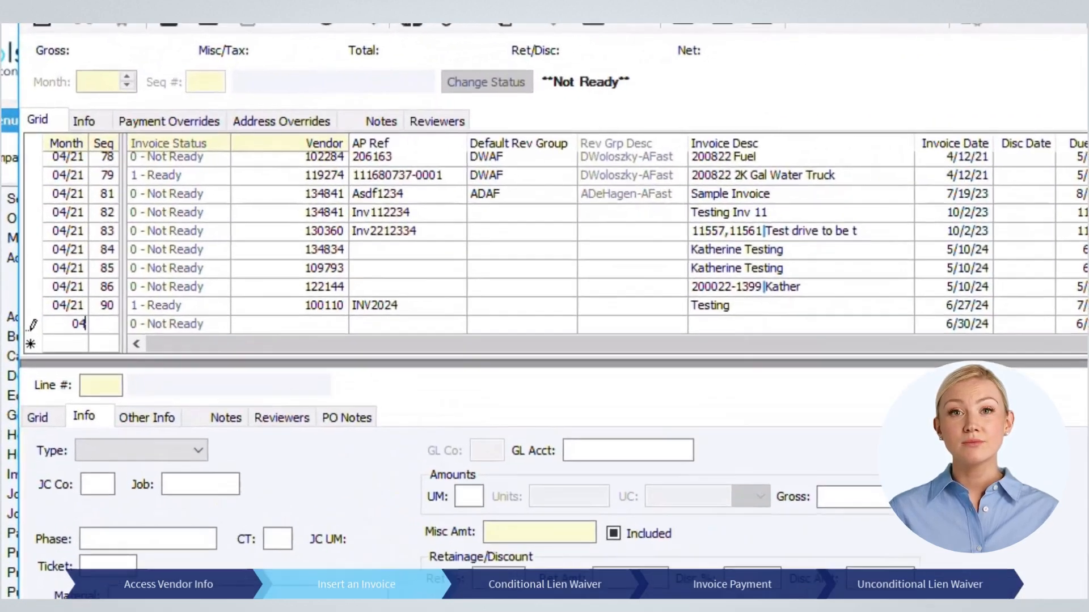
type("1")
key("Tab")
key("Tab")
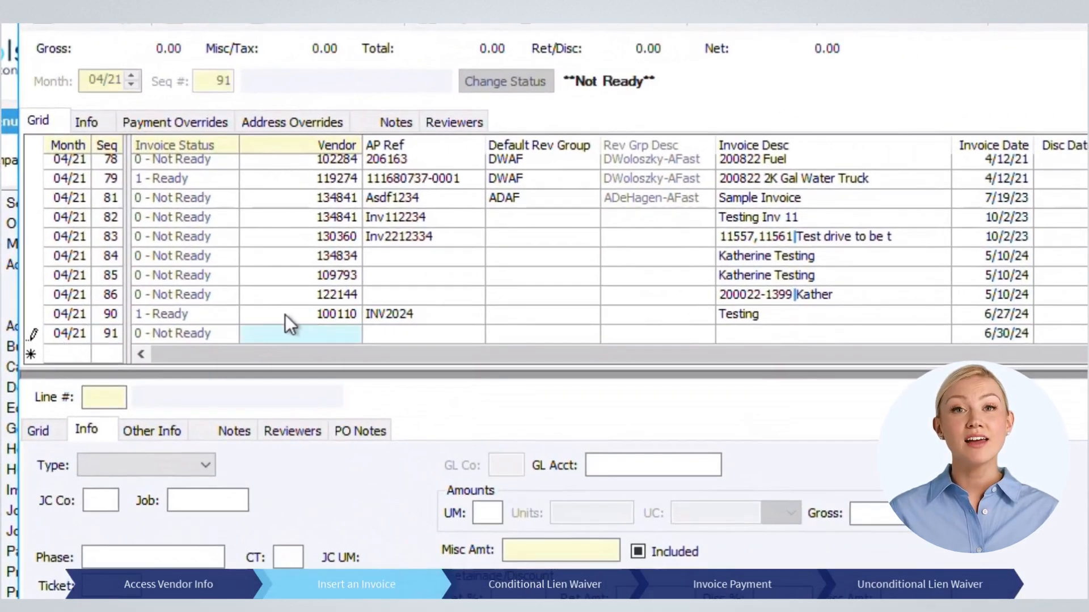
type("100110")
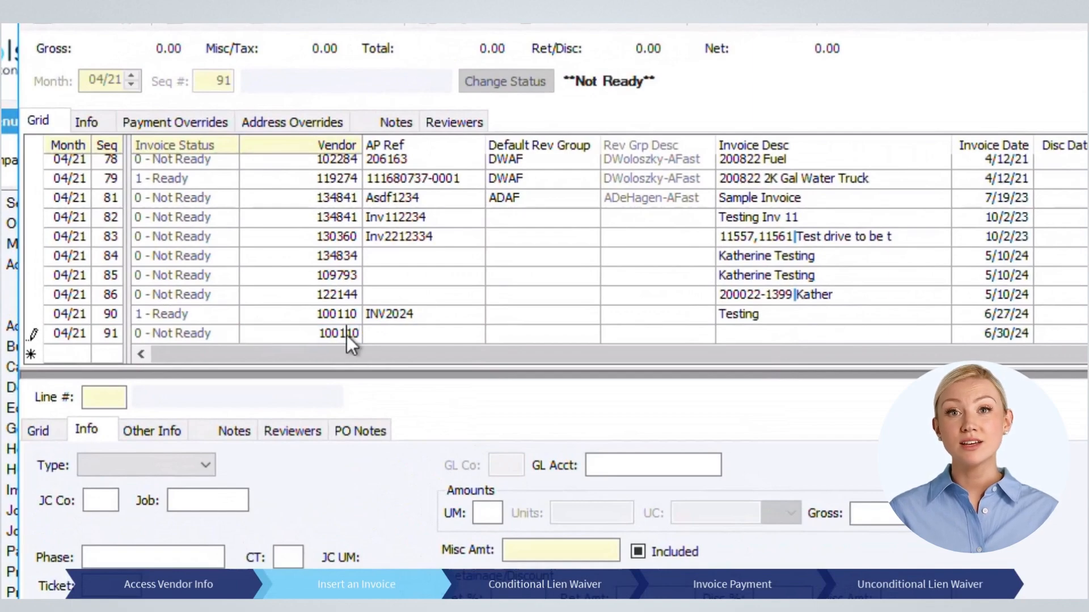
key("Tab")
Step: Fill in reference INV-001.001, reviewer group CB2PDPM, description 'Test Invoice 001' and total 12,000.00
left_click(94, 123)
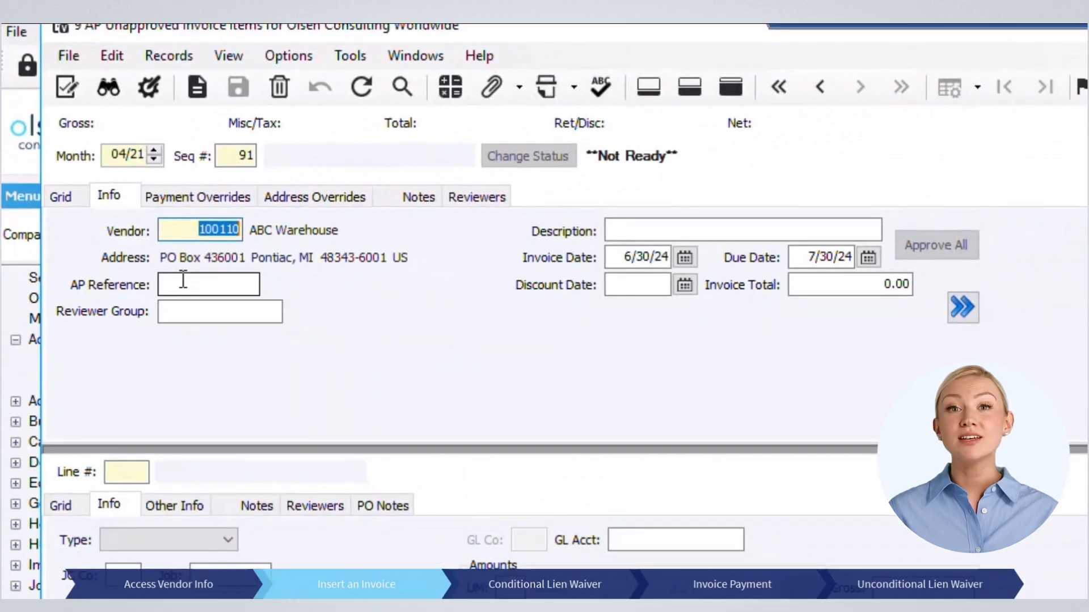
left_click(183, 279)
type("INV-001.001")
left_click(196, 301)
key("F4")
double_click(276, 312)
left_click(661, 231)
type("Test Invoice 001")
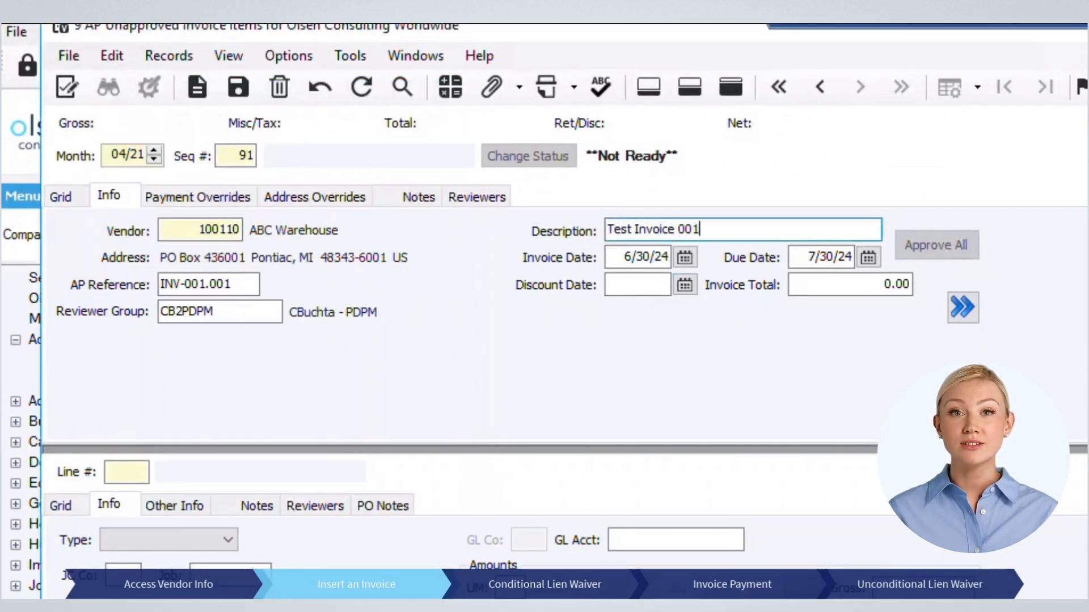
left_click(884, 284)
type("12,000")
key("Tab")
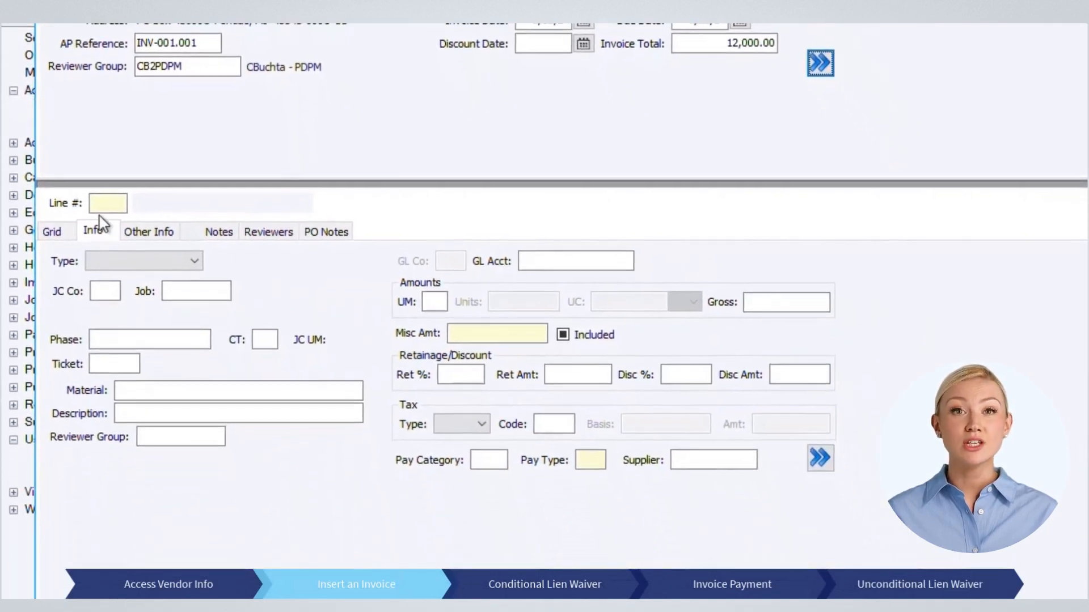
Step: Add invoice line 1 for job 200145- Dock Leveler Upgrades, Test Phase, cost type 7 Travel
left_click(131, 473)
type("N")
key("Tab")
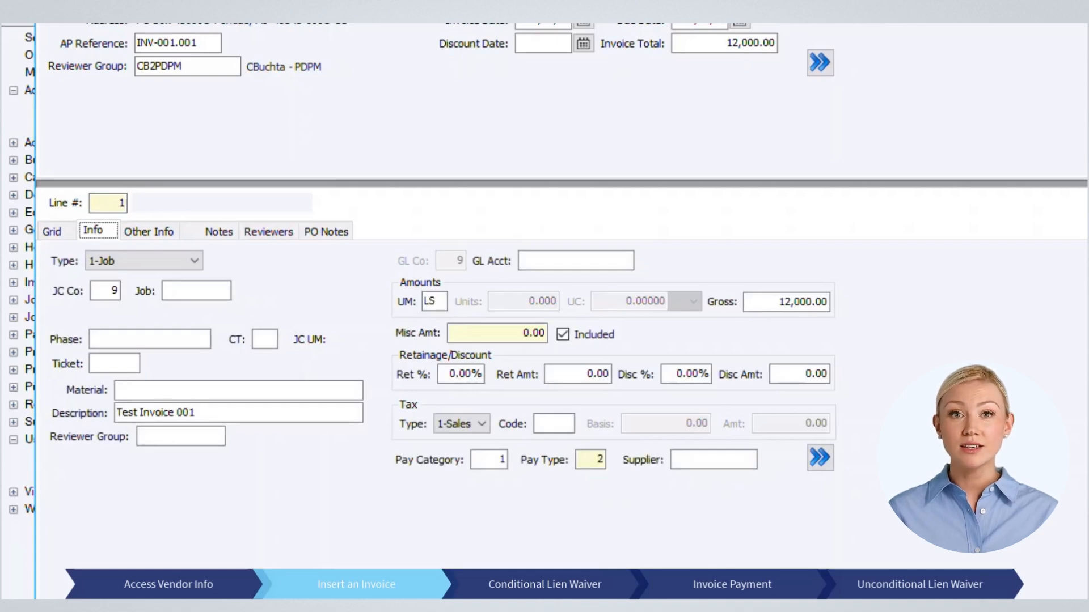
left_click(189, 293)
double_click(160, 343)
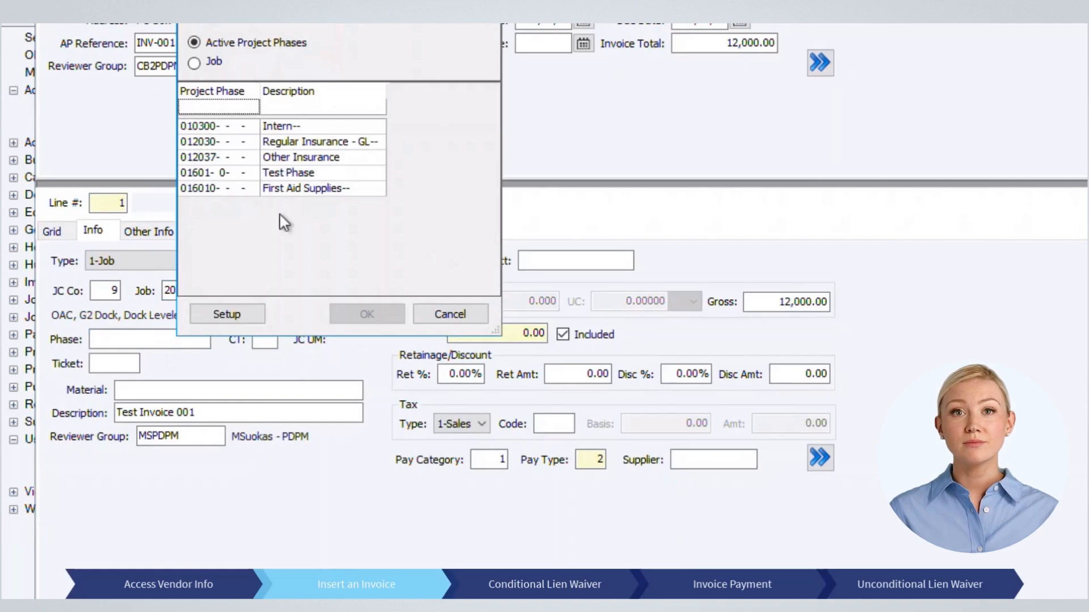
left_click(245, 173)
left_click(367, 314)
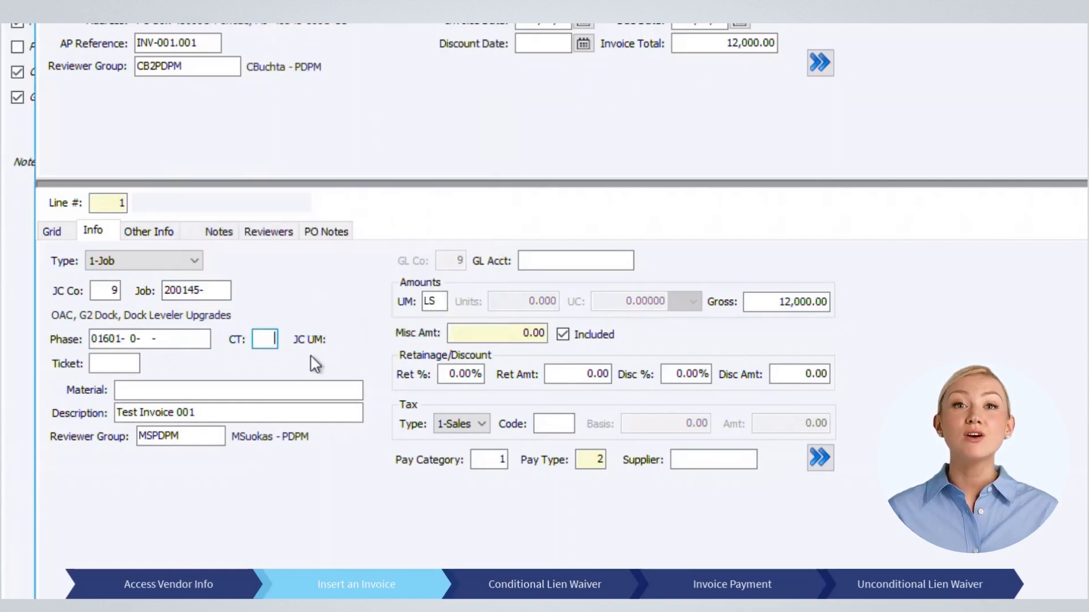
double_click(233, 152)
Step: Give line 1 a 7,000.00 gross amount and 12% retainage
left_click(806, 301)
type("7000")
key("Tab")
left_click(447, 375)
type("1")
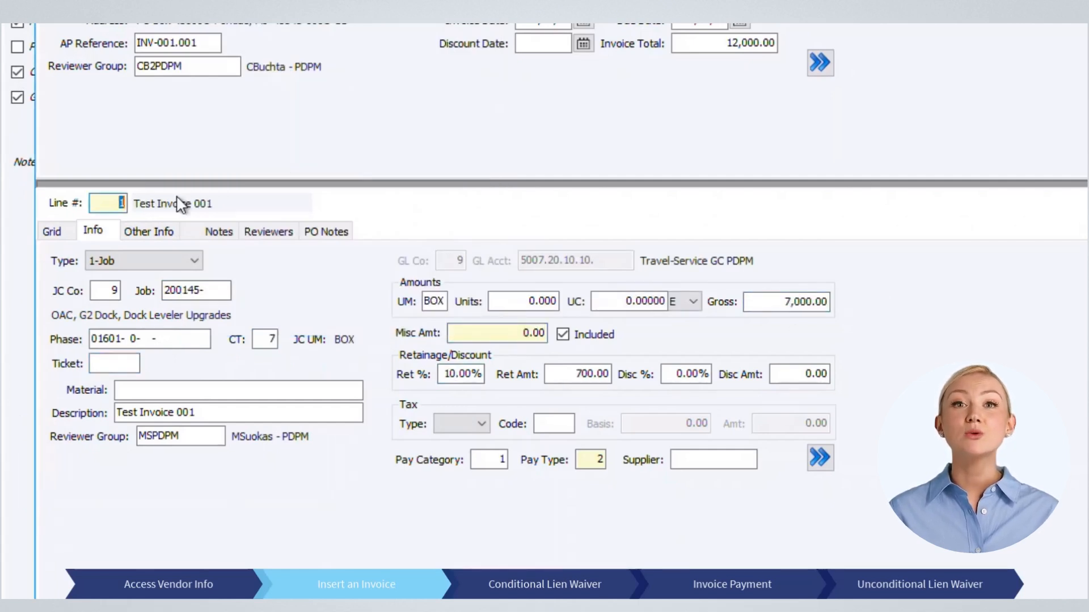
type("2")
Step: Add line 2 with Test Phase, cost type 7 Travel, 5,000.00 gross and 10% retainage
key("Tab")
left_click(156, 342)
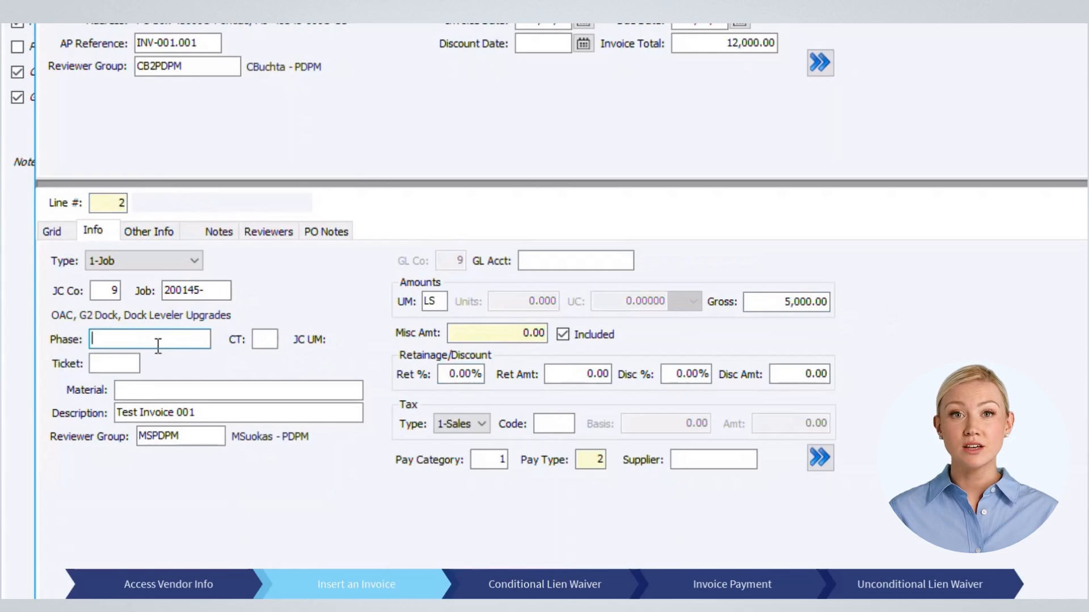
double_click(282, 170)
double_click(257, 152)
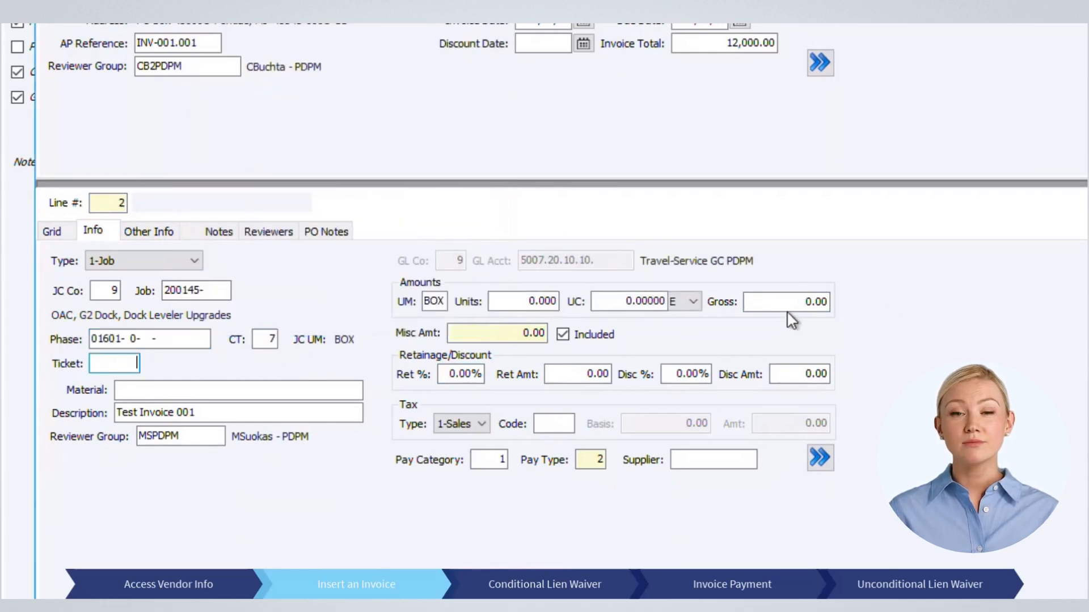
left_click(800, 305)
type("5000")
key("Tab")
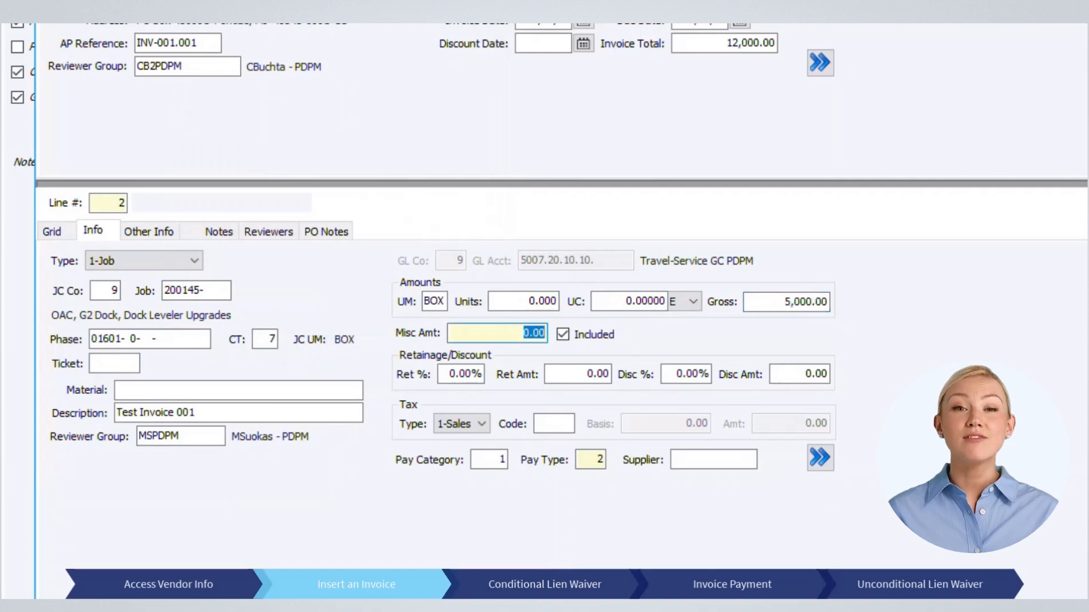
left_click(461, 374)
type("10")
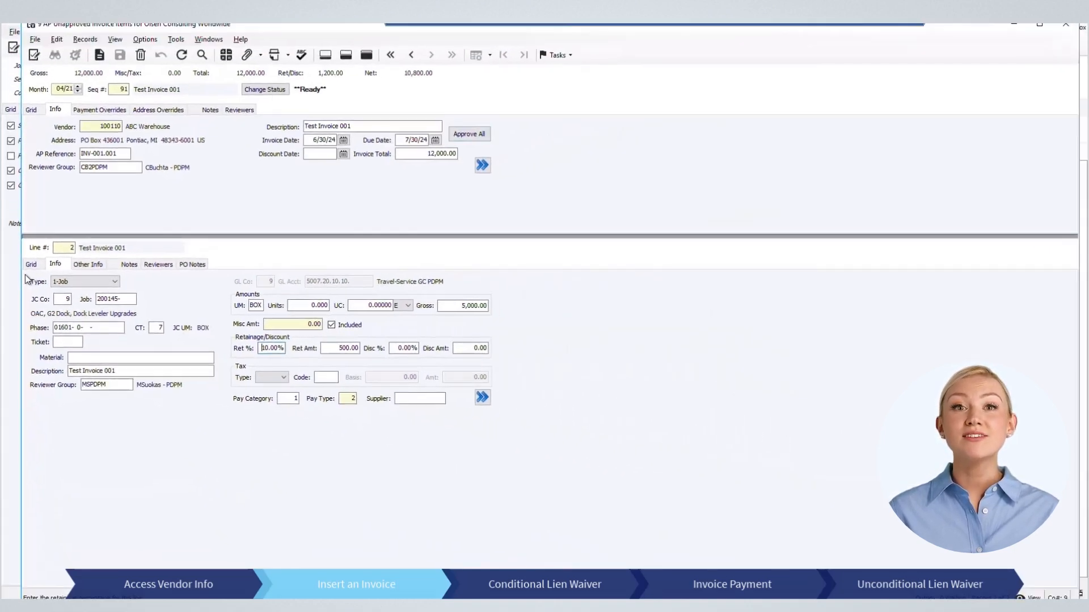
Step: Approve all lines for all reviewers and dismiss the success message
left_click(481, 135)
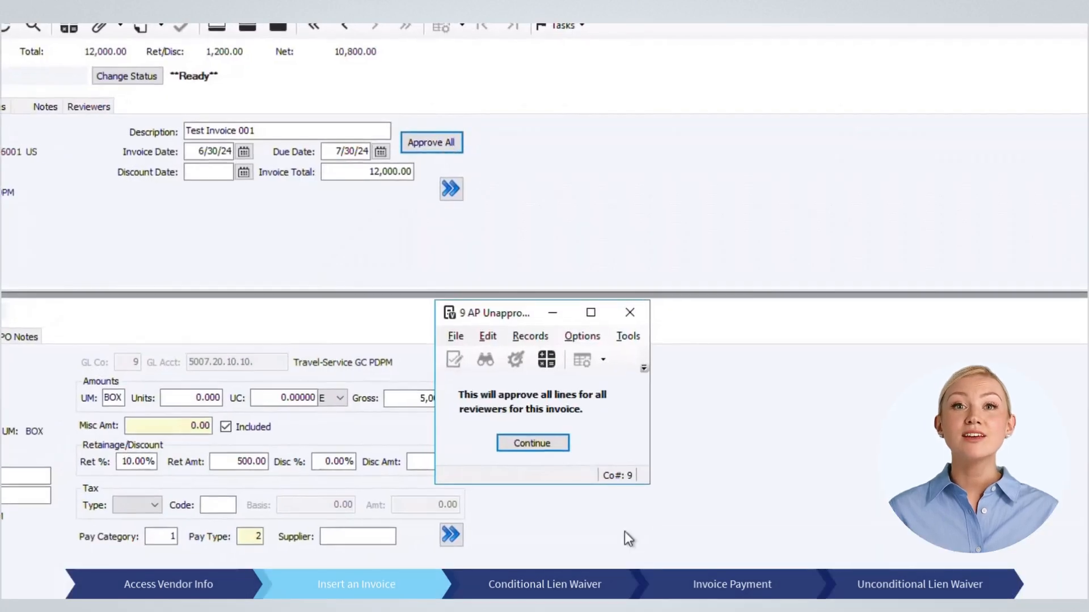
left_click(539, 449)
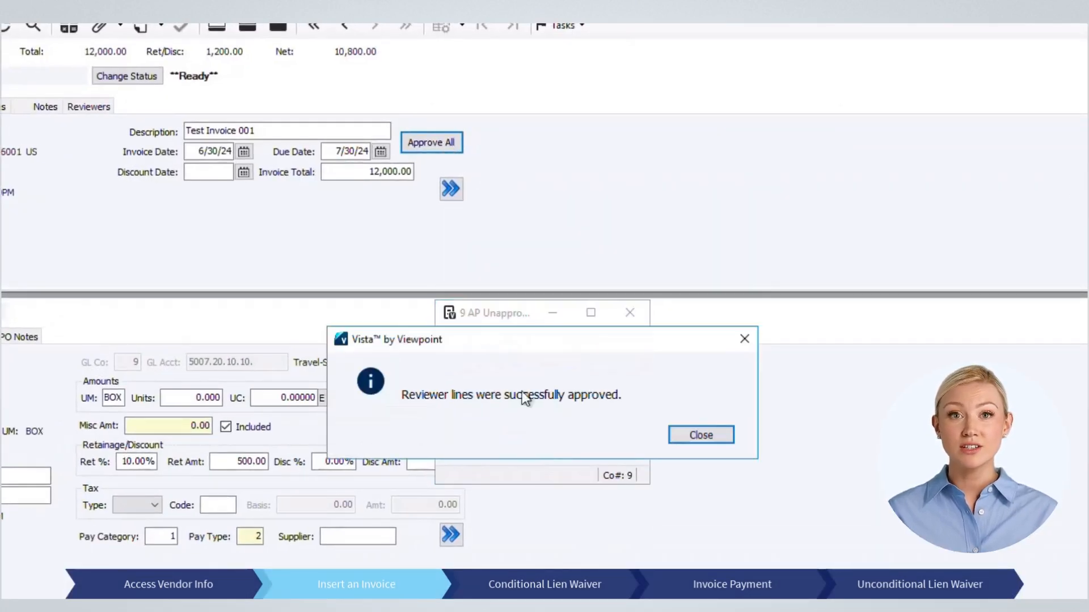
left_click(708, 432)
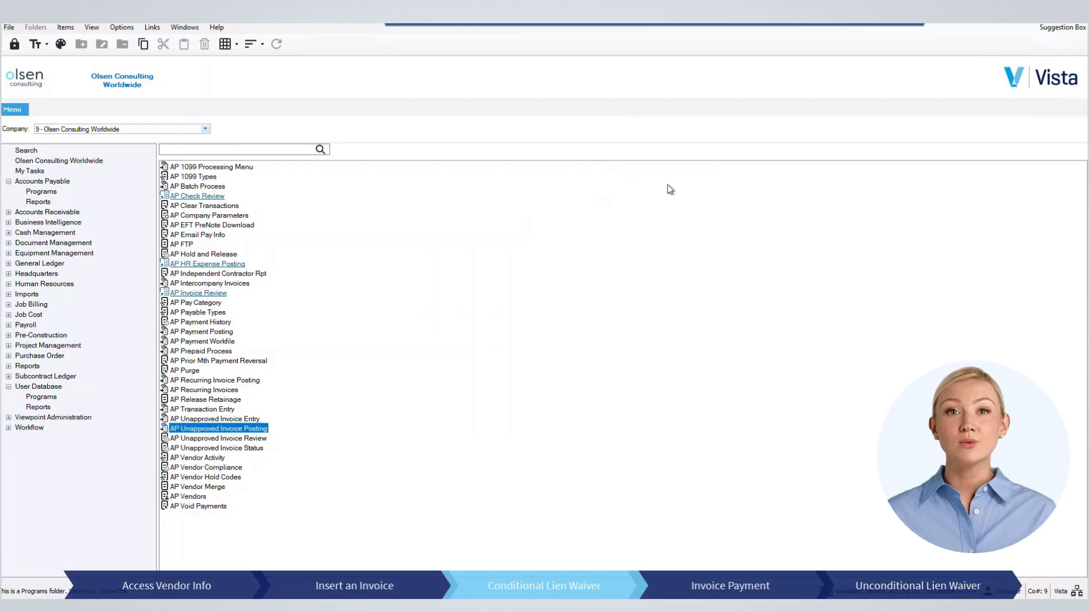
Step: Open Lien Waiver Invoice Compliance, refresh the grid, and show the sequence 4 record's details
left_click(41, 397)
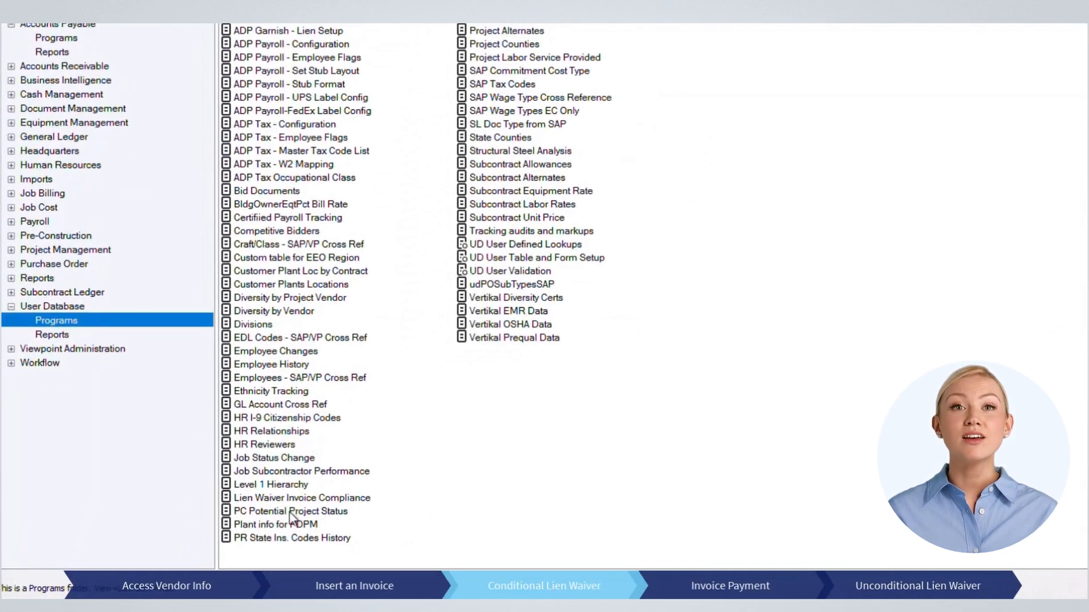
left_click(296, 501)
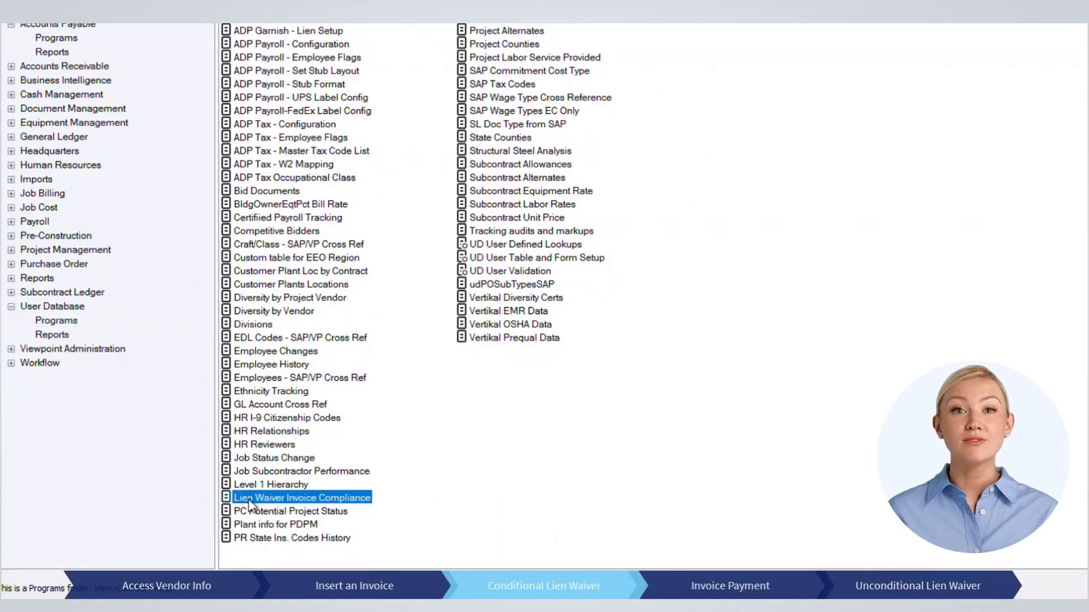
double_click(302, 498)
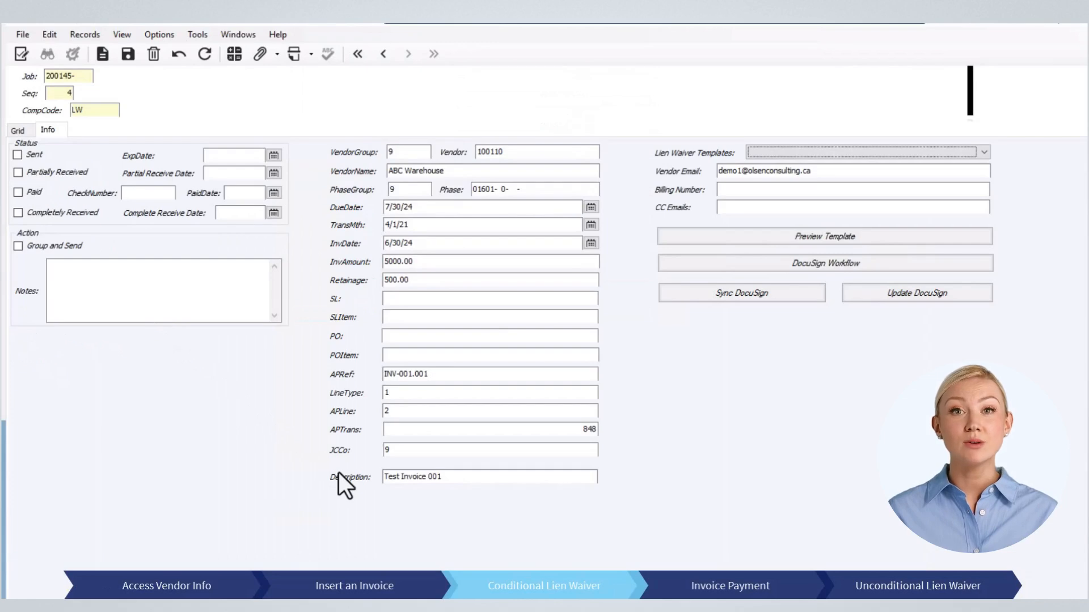
left_click(18, 130)
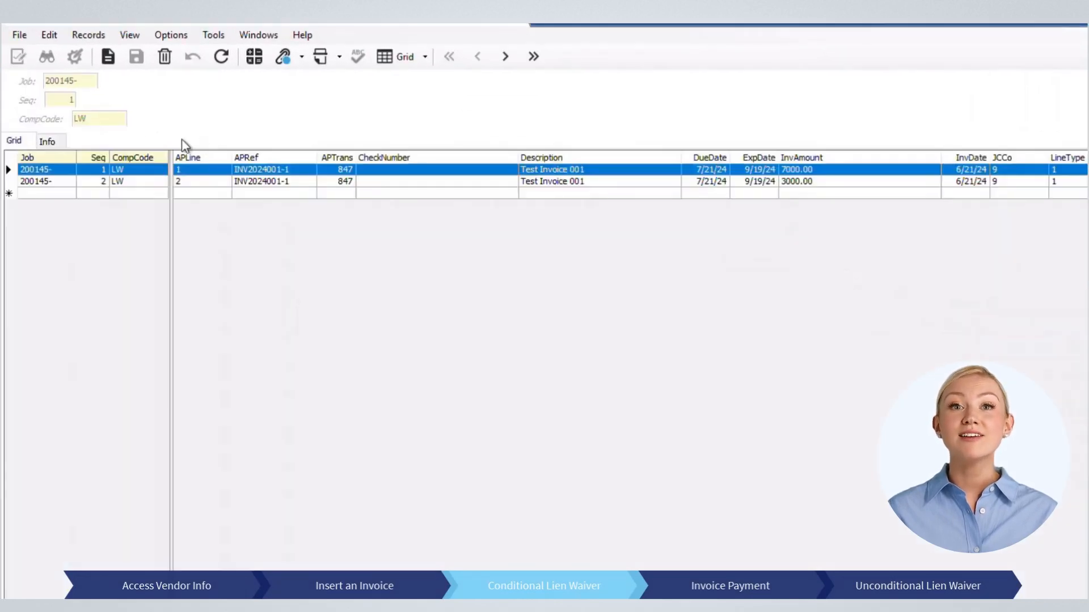
left_click(217, 62)
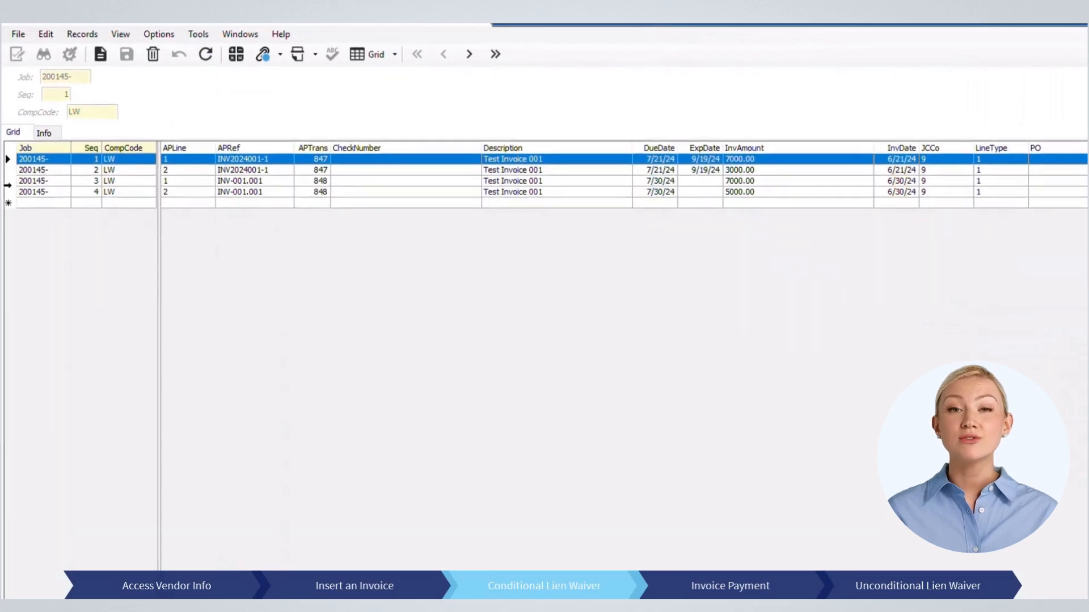
left_click(8, 183)
left_click(719, 189)
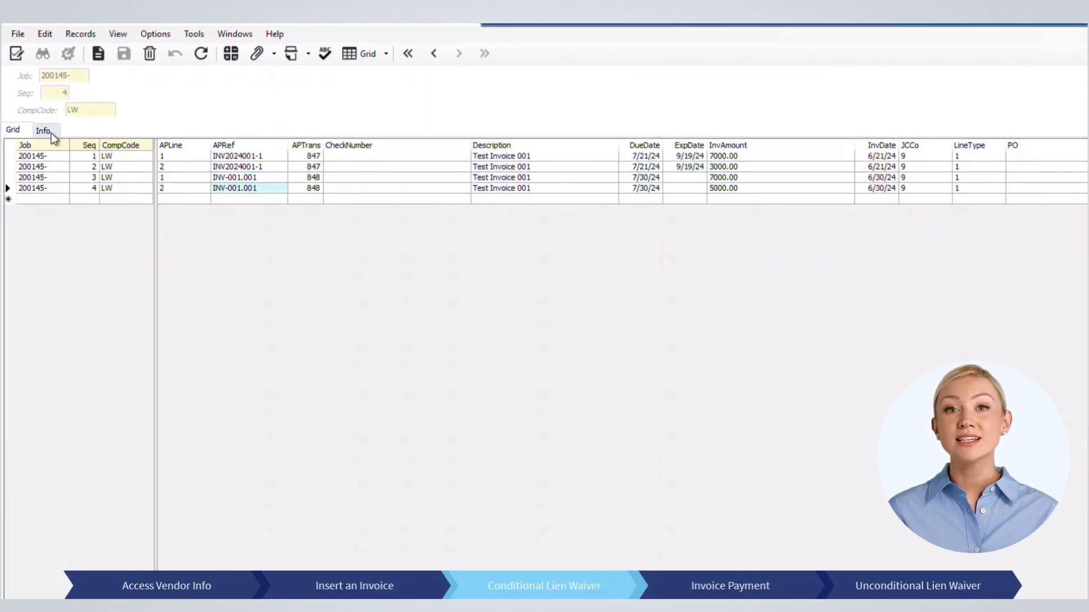
left_click(43, 131)
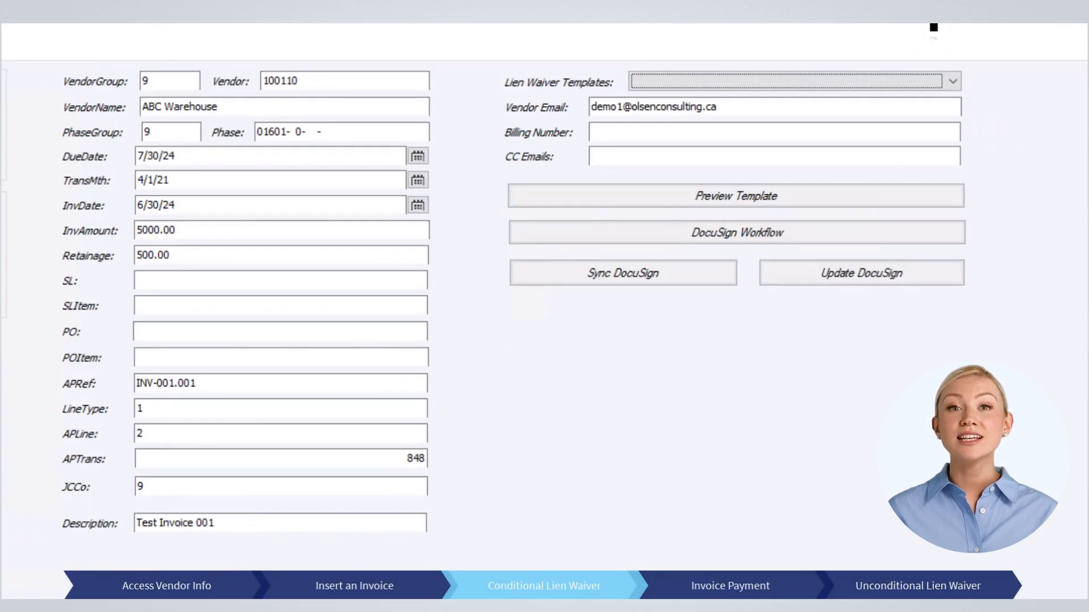
Step: Set the template to Full Conditional LW and append a second vendor email address
left_click(783, 85)
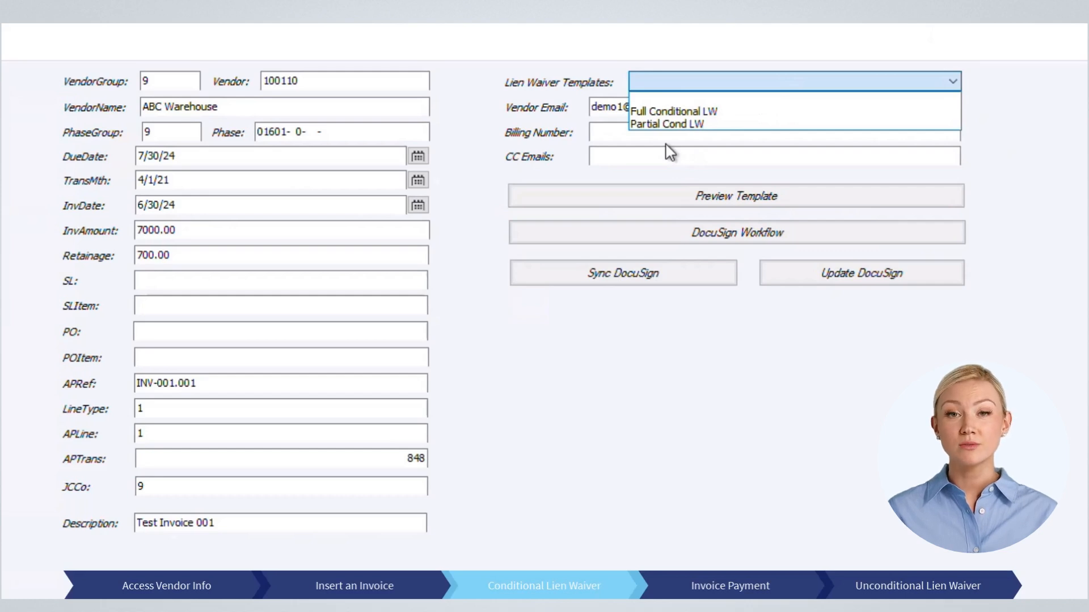
left_click(657, 112)
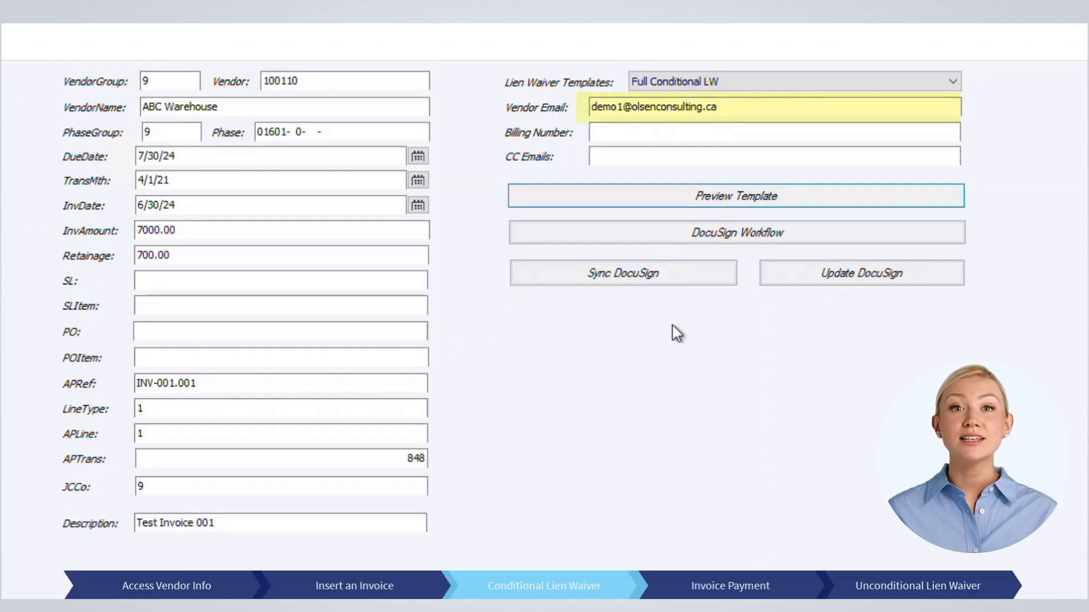
left_click(727, 107)
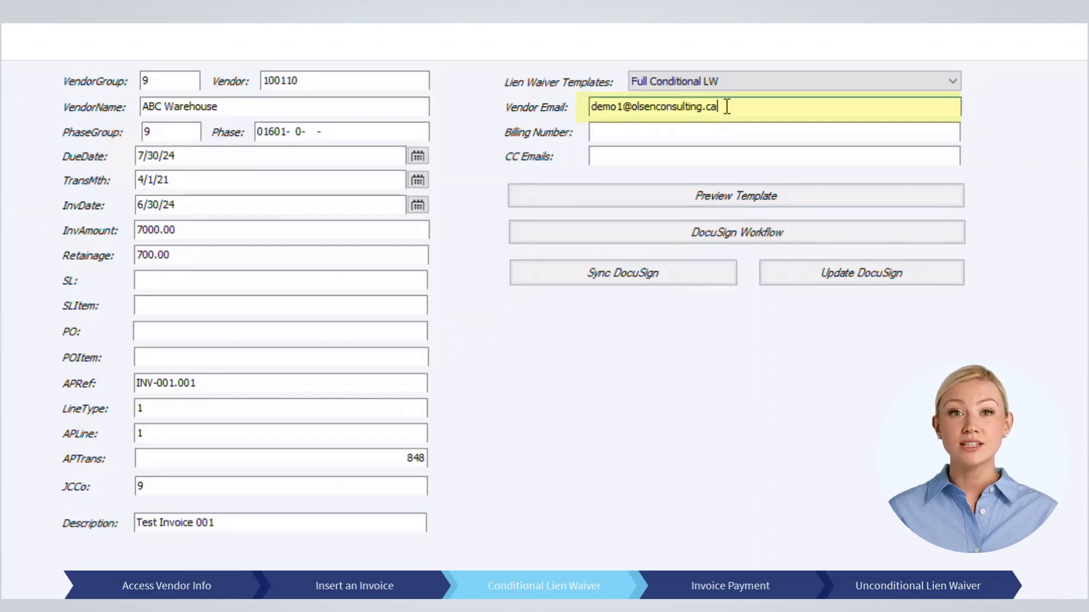
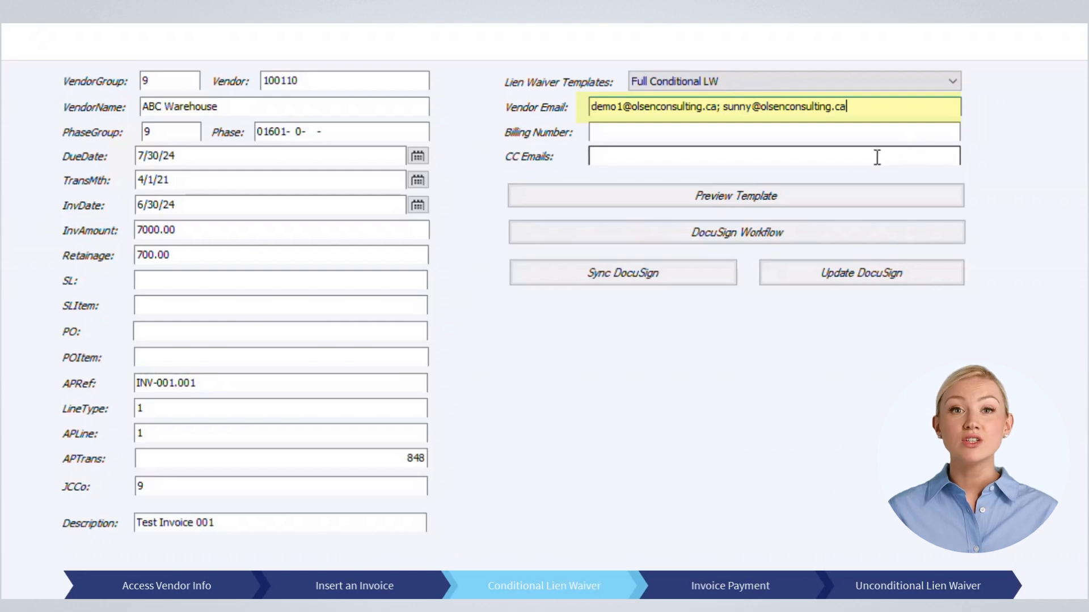
Step: Enter billing number 1111.22 and preview the Full and Final Conditional Lien Waiver
left_click(676, 153)
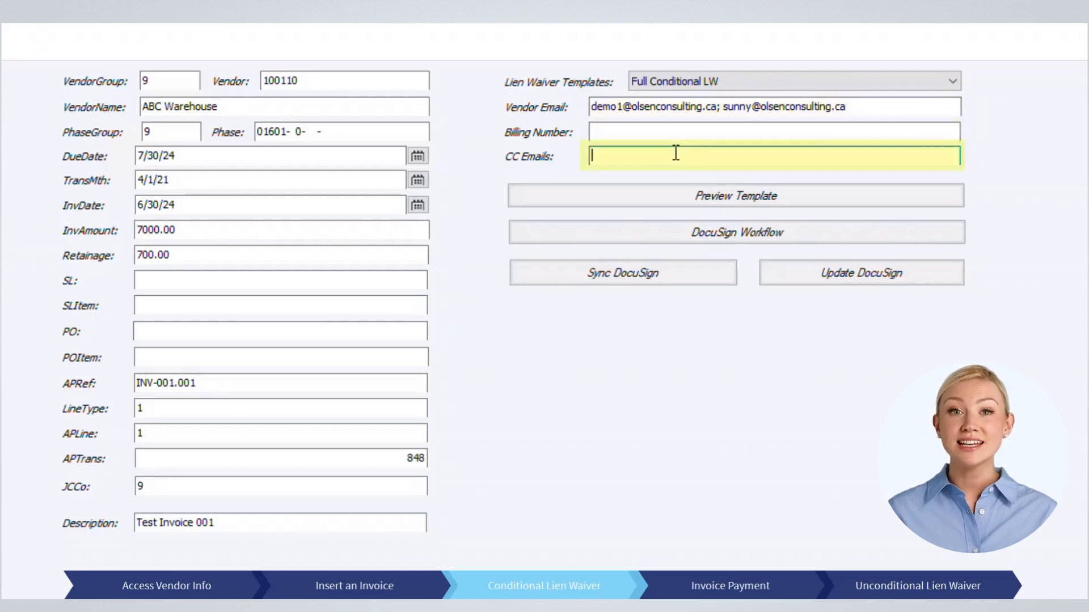
key("shift+Tab")
type("1111.22")
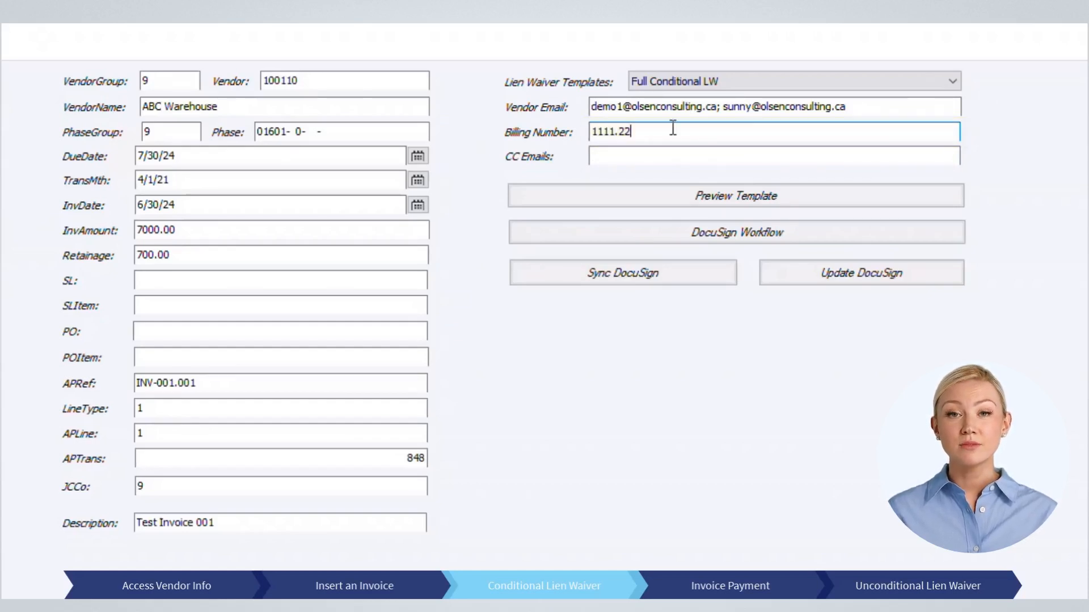
left_click(758, 199)
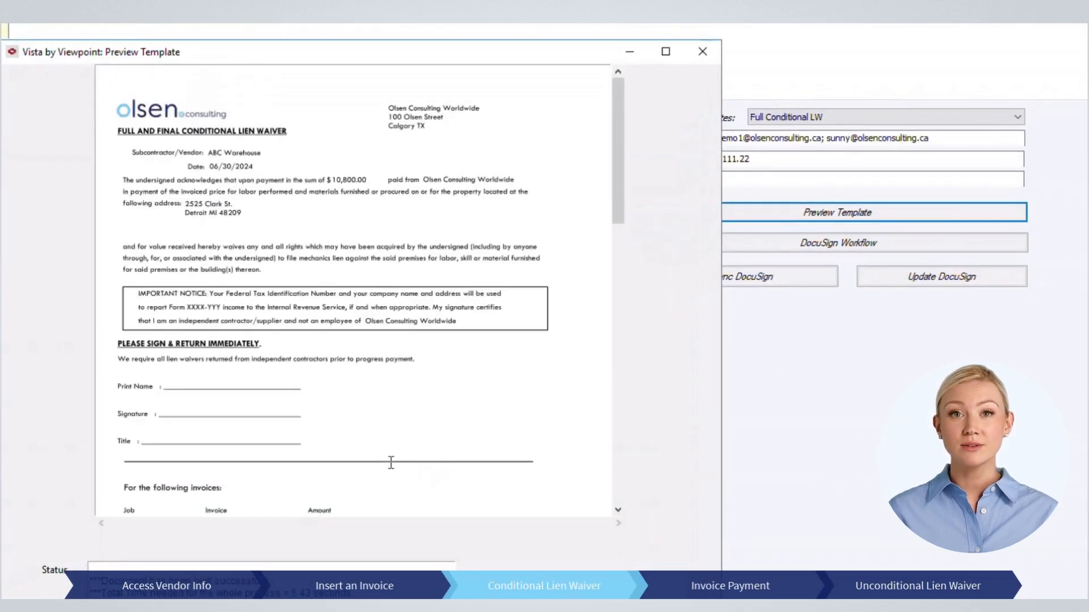
Step: Launch the DocuSign workflow and refresh so the waiver shows Sent, expiring 9/28/24
scroll(371, 384, "down", 1)
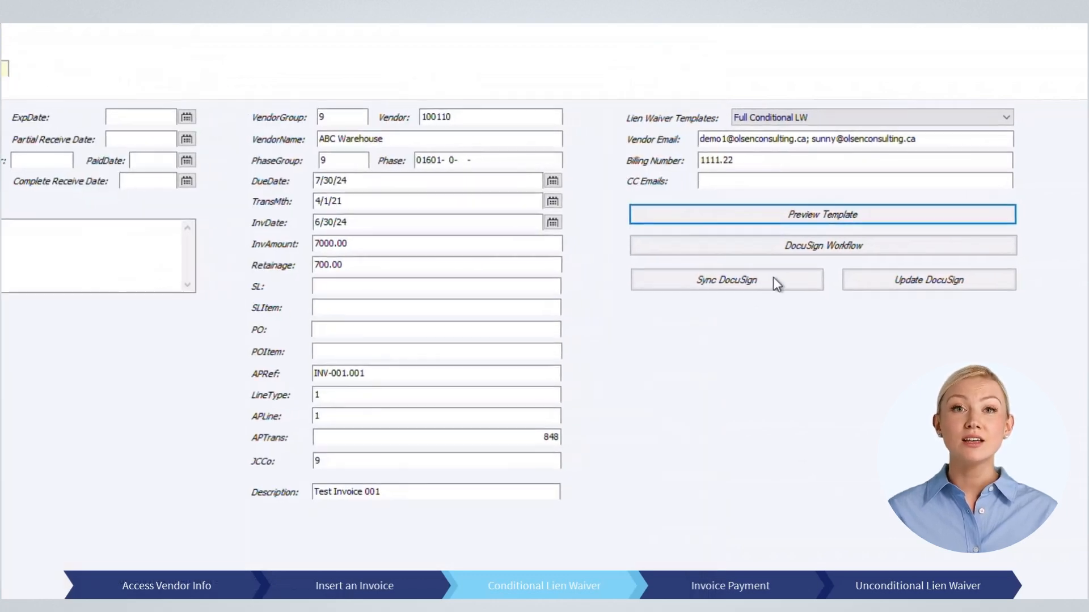
left_click(778, 266)
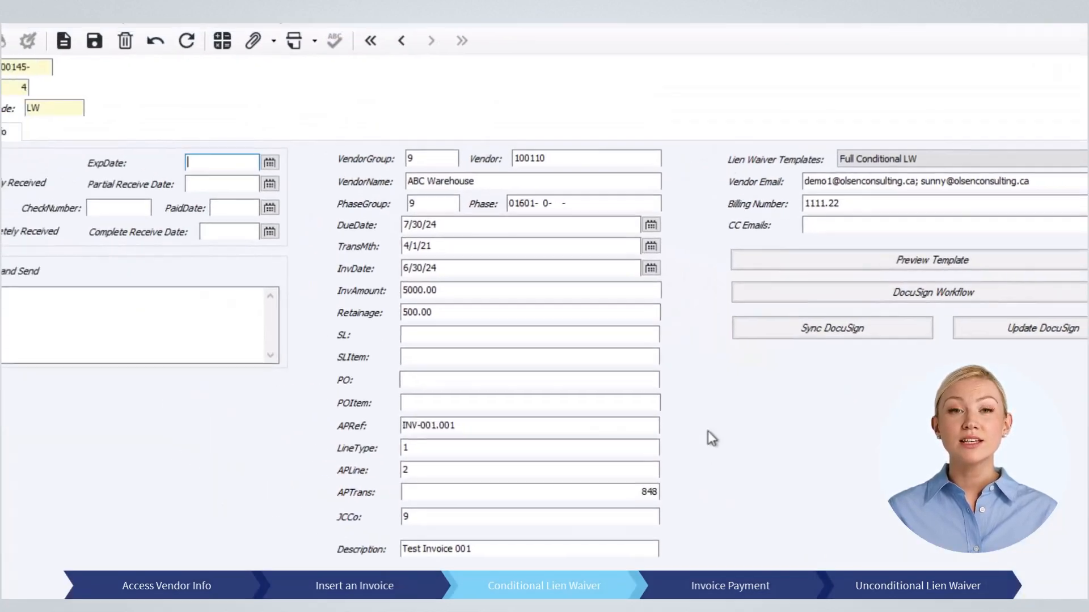
left_click(247, 62)
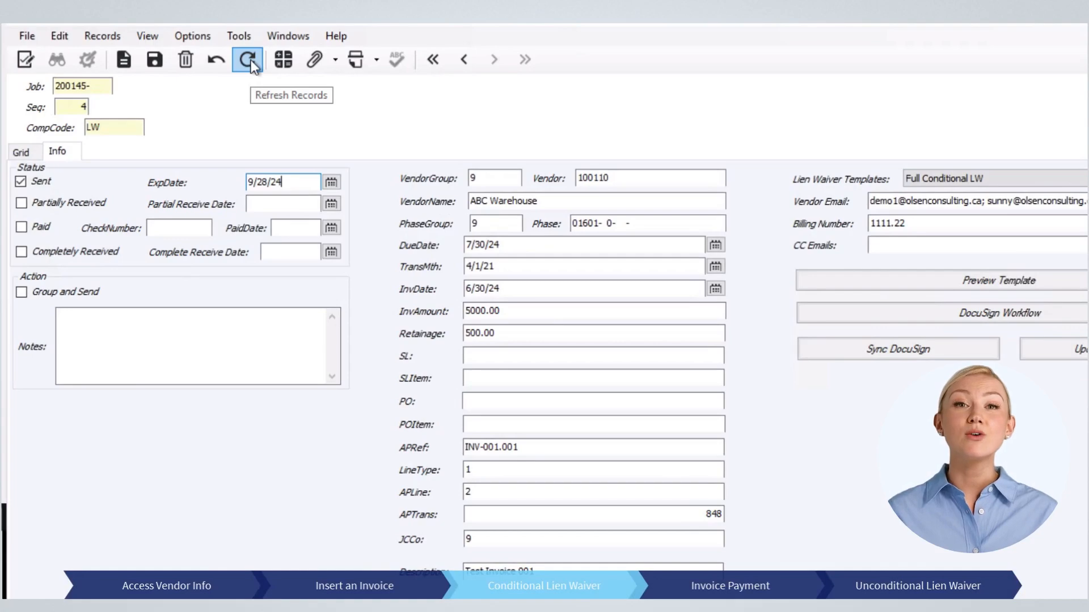
Step: Open the unsigned conditional waiver PDF attachment in Foxit and scroll through it
left_click(318, 66)
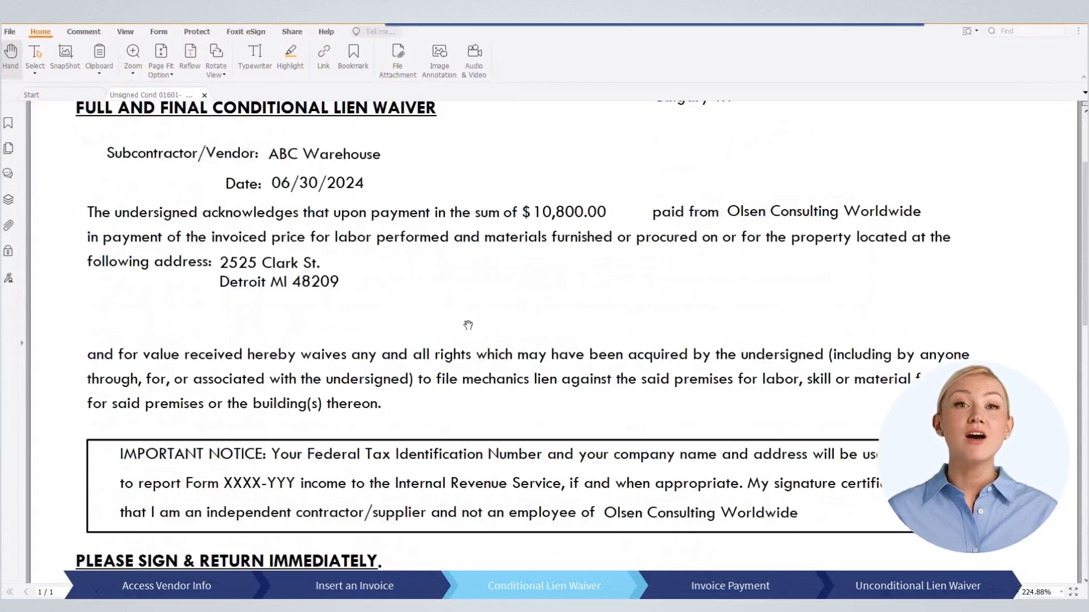
scroll(468, 325, "down", 3)
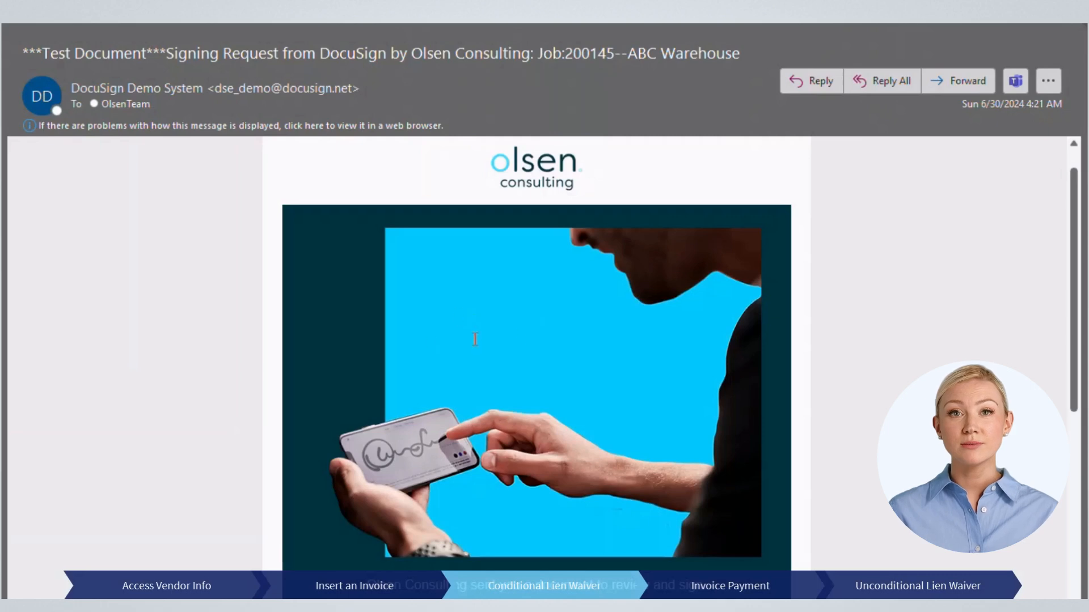
scroll(475, 339, "down", 6)
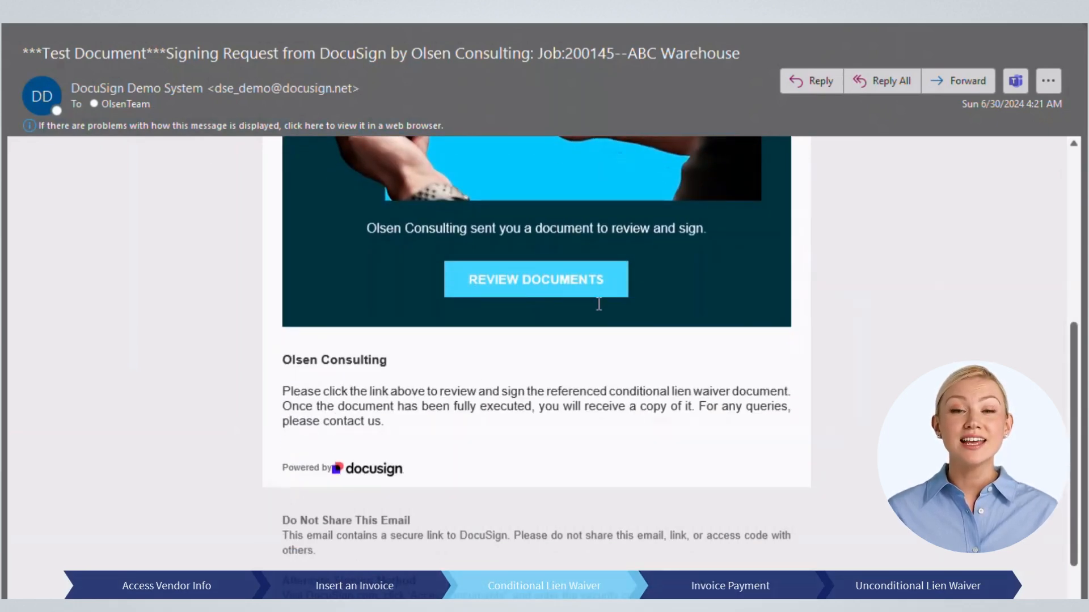
Step: Sign the conditional waiver with the signer's printed name and title PM, then finish
left_click(557, 285)
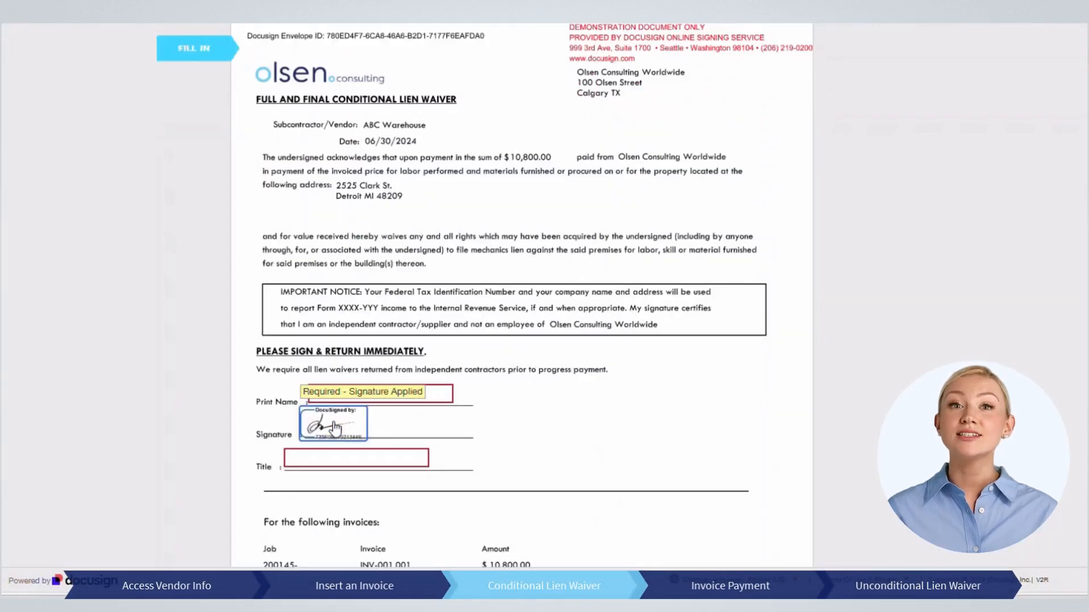
left_click(322, 420)
left_click(350, 221)
type("Demo1")
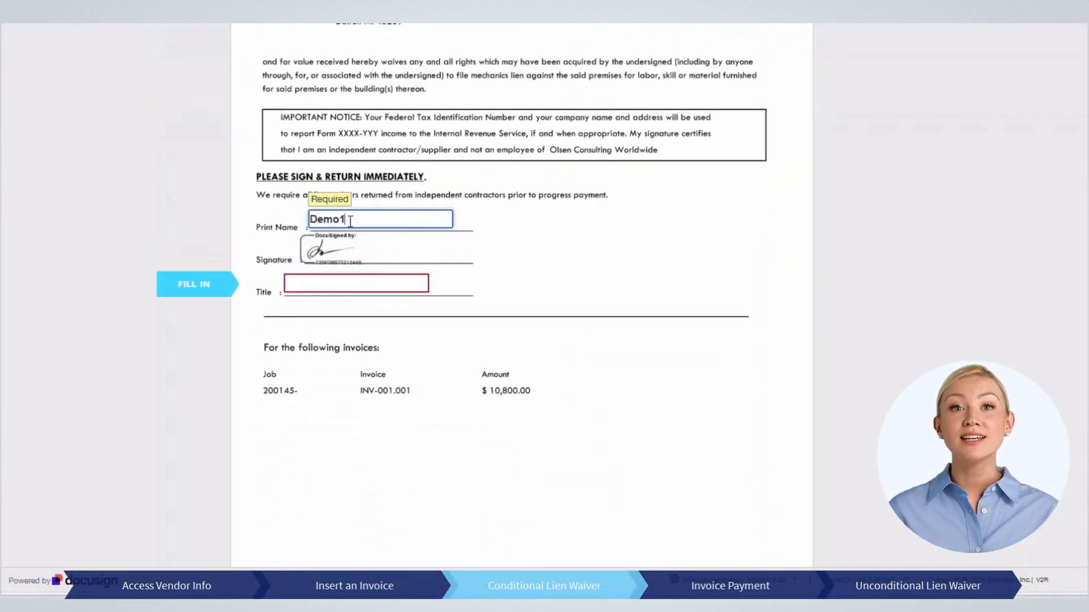
key("Tab")
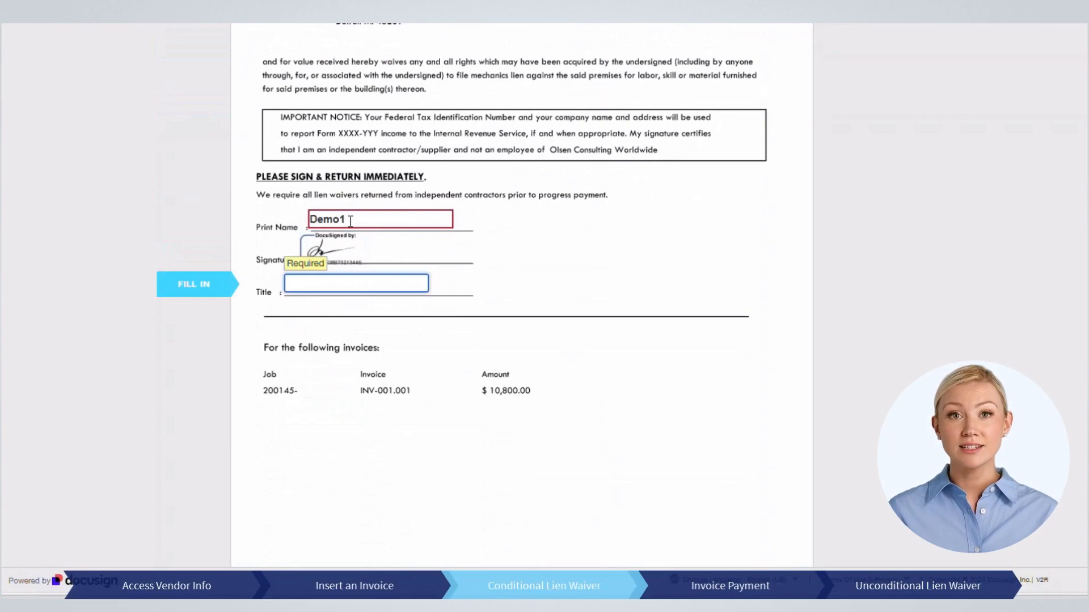
type("PM")
left_click(726, 546)
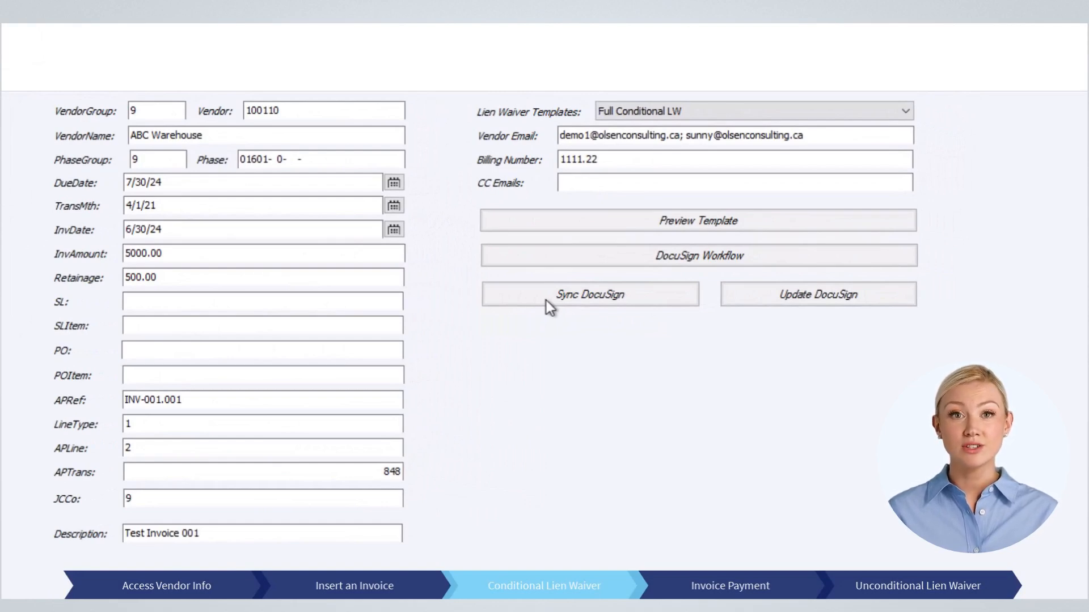
Step: Sync the signed conditional waiver from DocuSign and review the Signed Cond PDF attachment
left_click(546, 300)
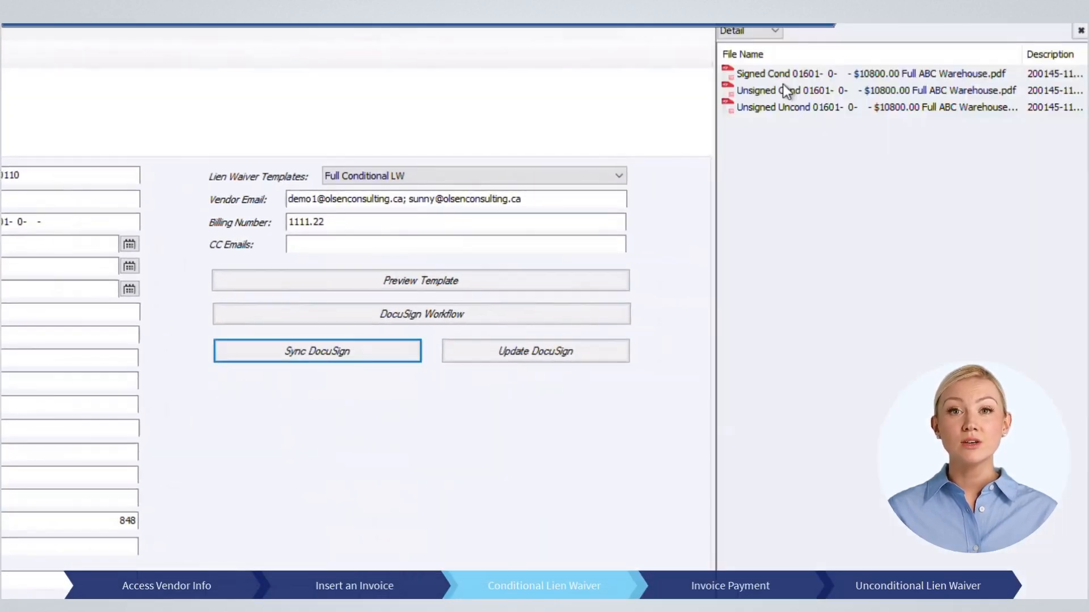
mouse_move(784, 84)
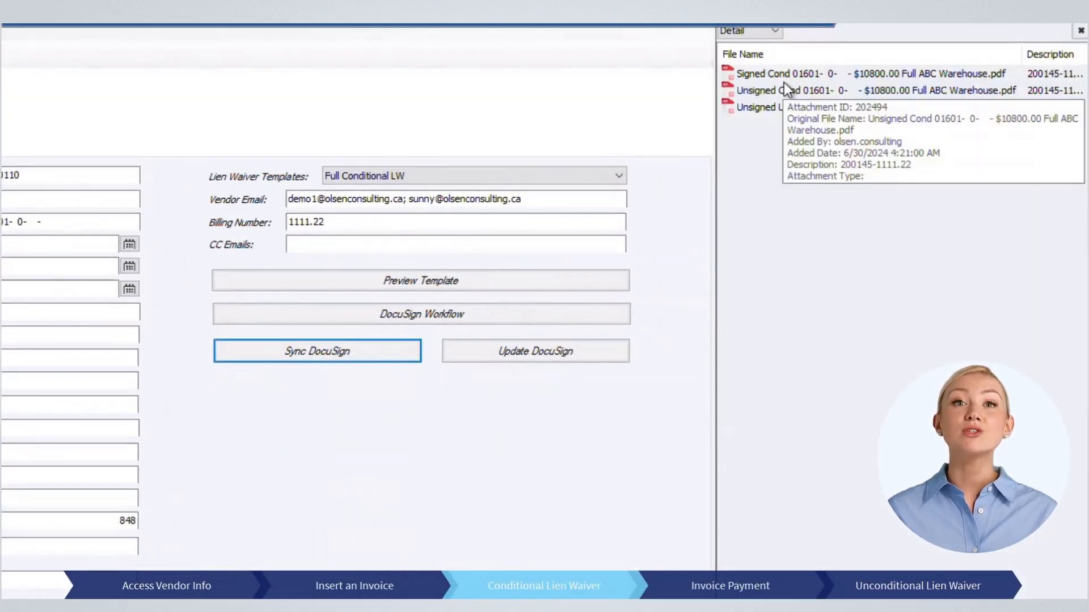
left_click(748, 75)
double_click(750, 74)
scroll(567, 351, "down", 10)
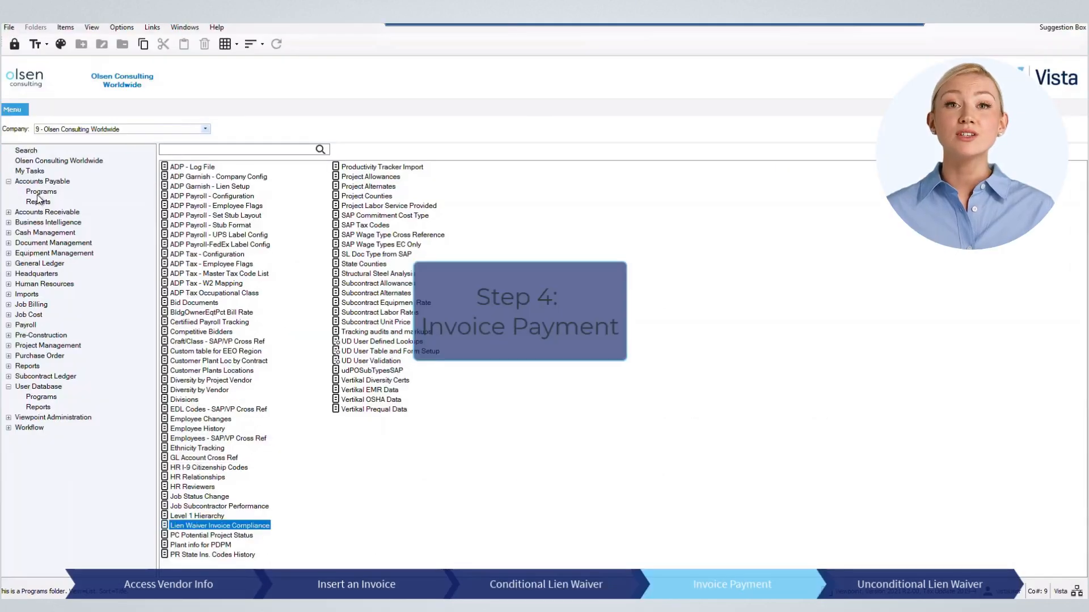
left_click(40, 192)
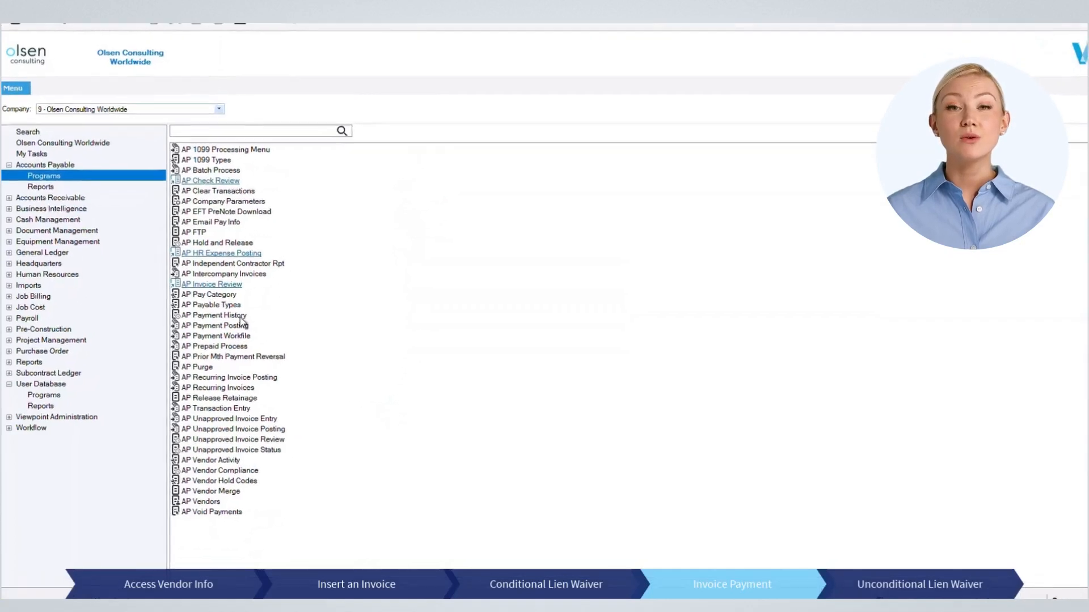
Step: Fill the AP Payment Workfile with vendor 100110 ABC Warehouse's two open invoices totalling 20,530.00
double_click(306, 312)
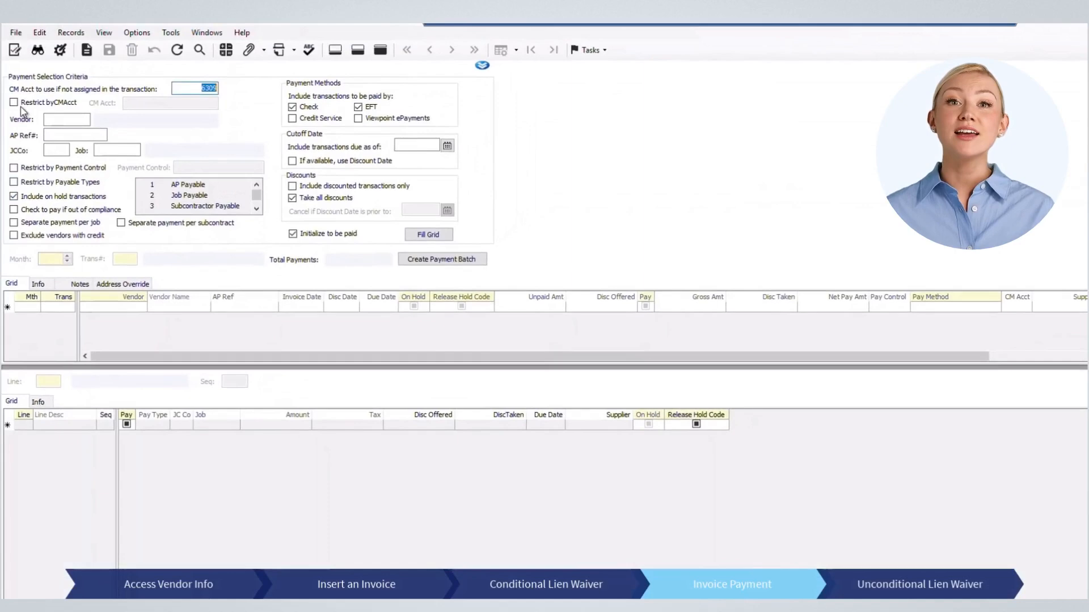
left_click(69, 119)
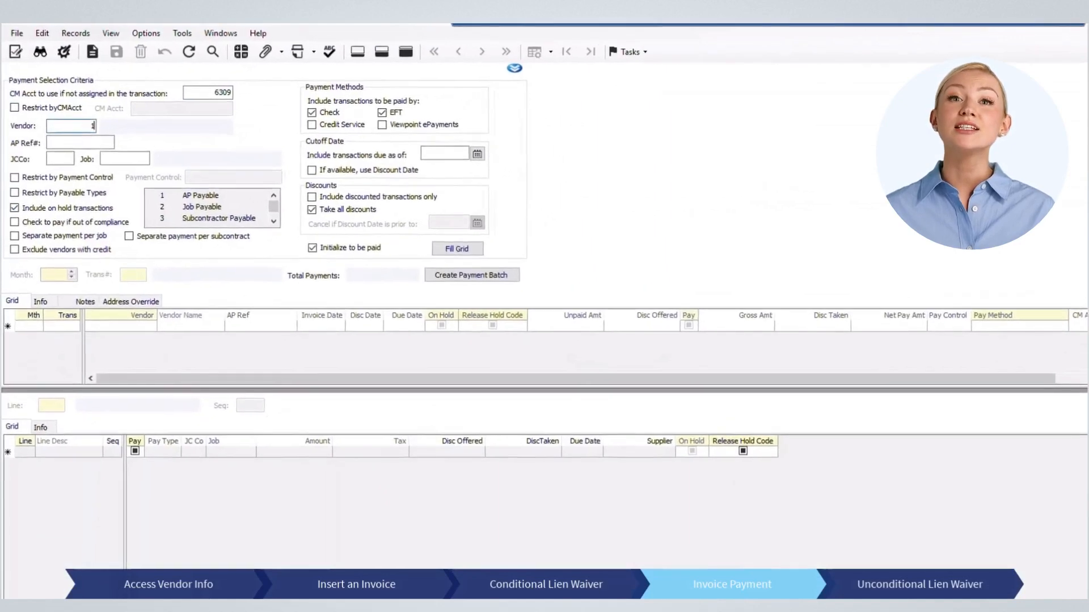
type("100110")
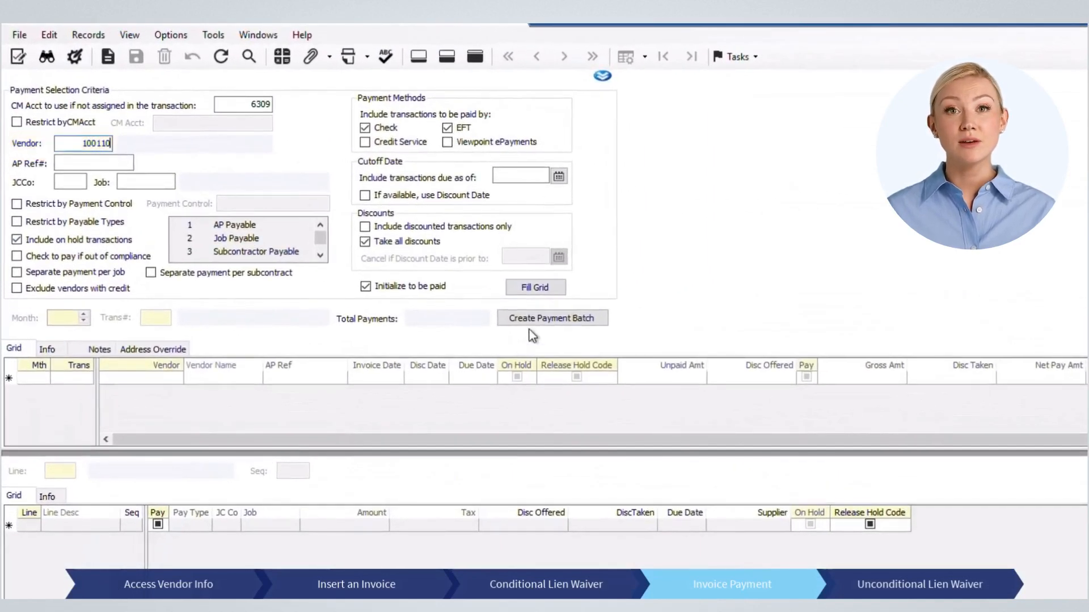
left_click(544, 289)
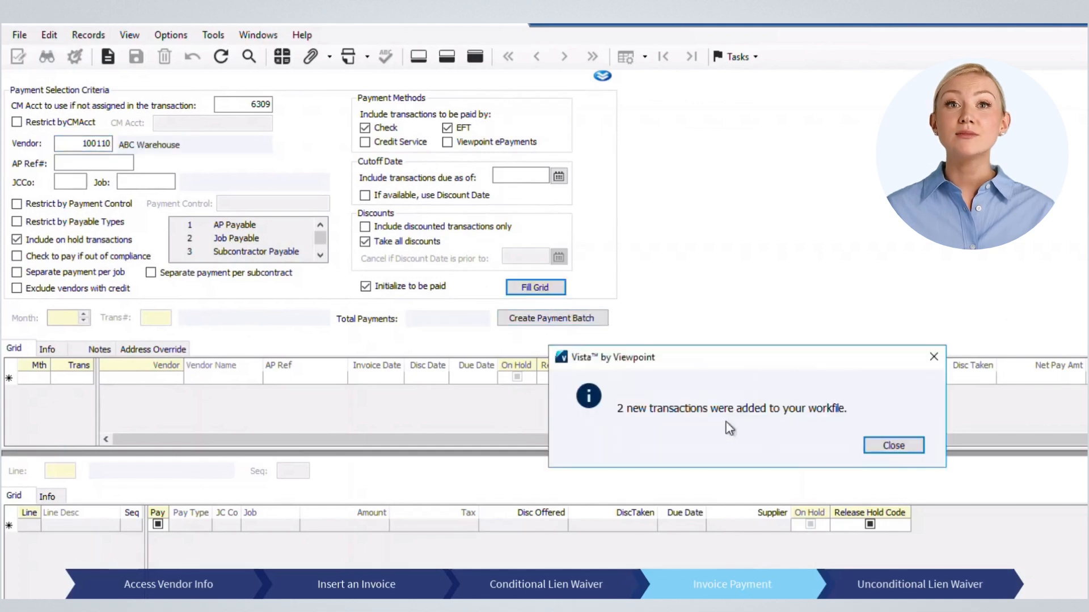
left_click(914, 446)
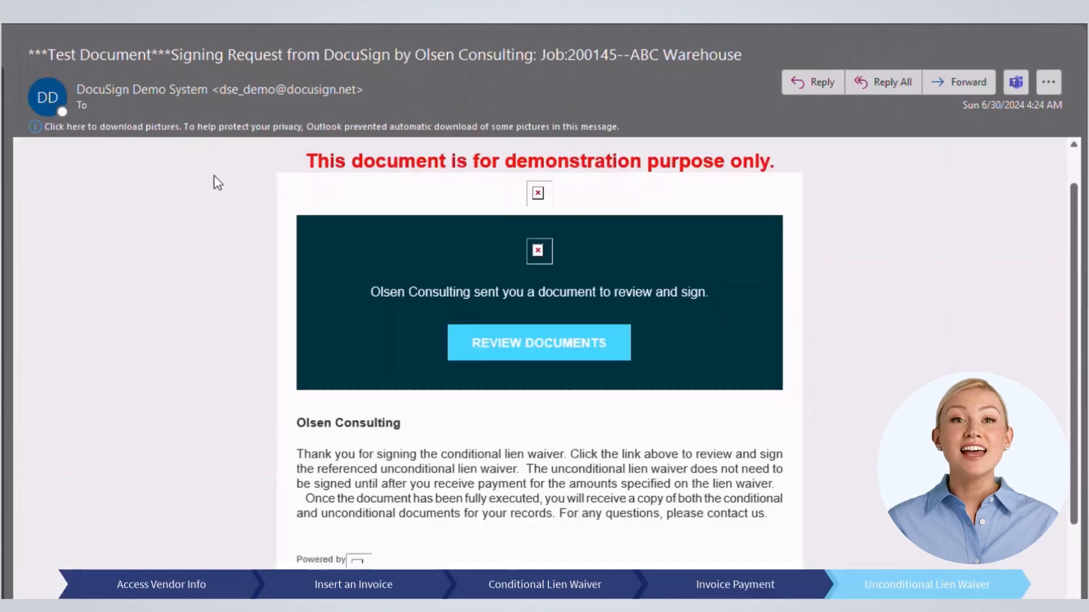
Step: Open the unconditional waiver from the DocuSign email and place the signature
left_click(521, 361)
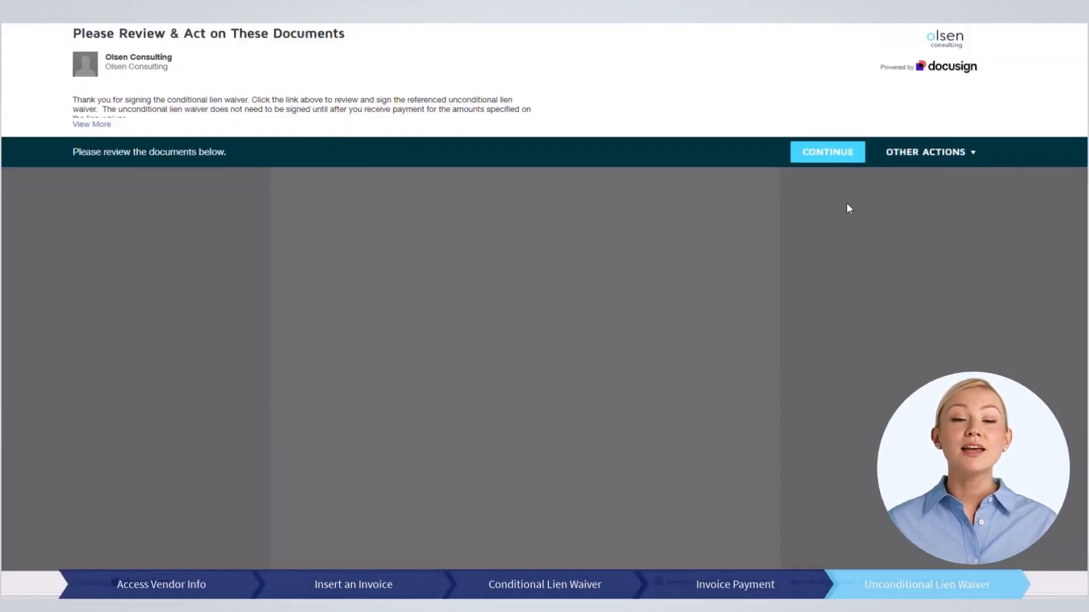
left_click(828, 151)
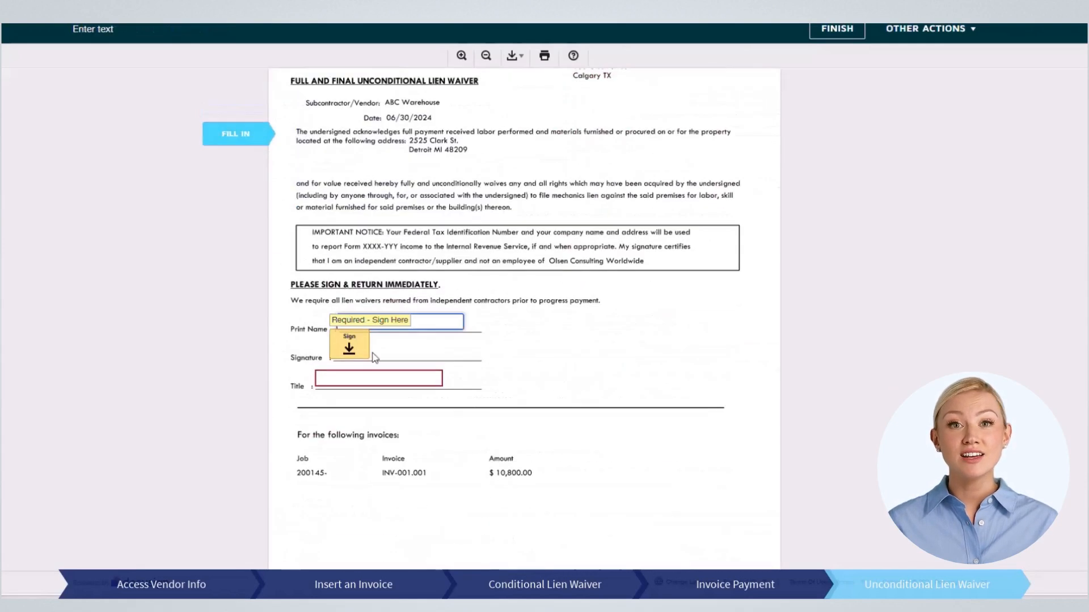
left_click(350, 352)
Step: Enter the printed name and title 'Test', finish signing, and sync the signed waiver into Vista
left_click(361, 261)
type("Demo1")
key("Tab")
key("Tab")
type("Test")
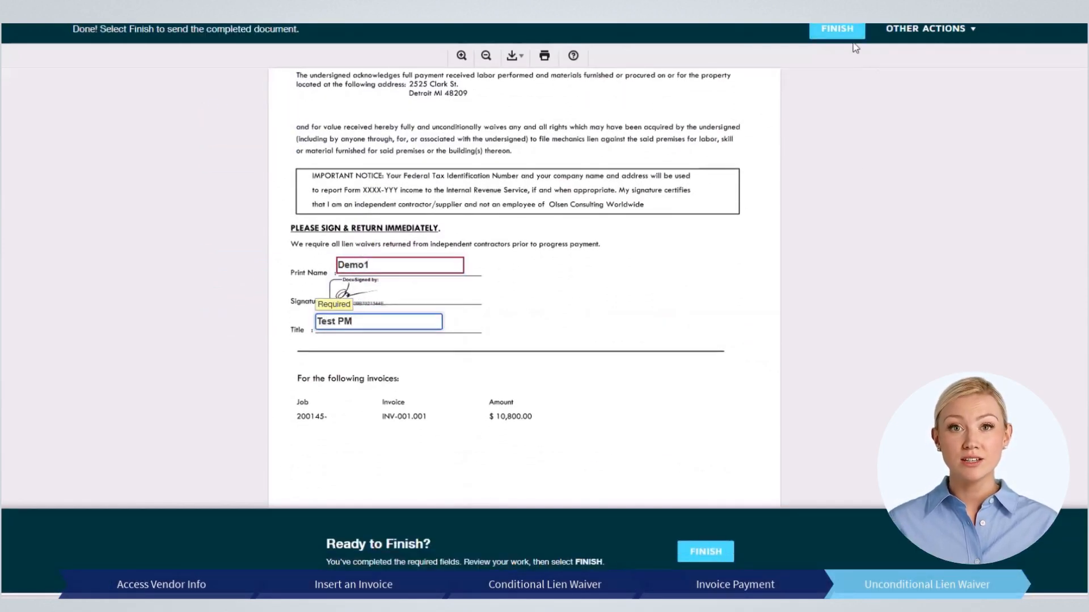
left_click(847, 37)
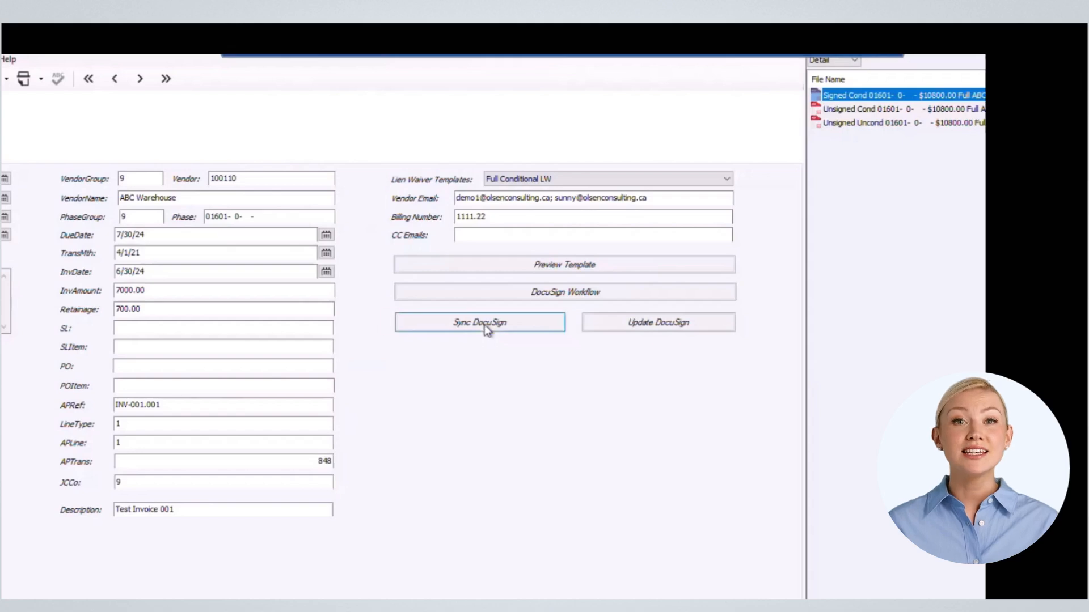
left_click(485, 324)
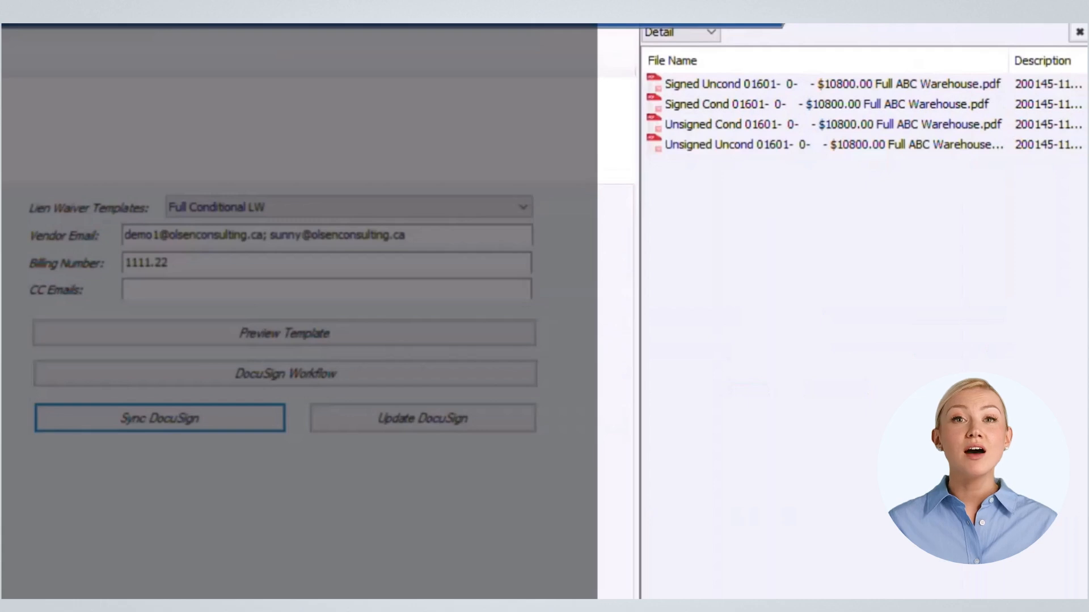
Step: Open the Signed Uncond waiver PDF and review its signature, title Test PM, and INV-001.001 for $10,800.00
left_click(778, 86)
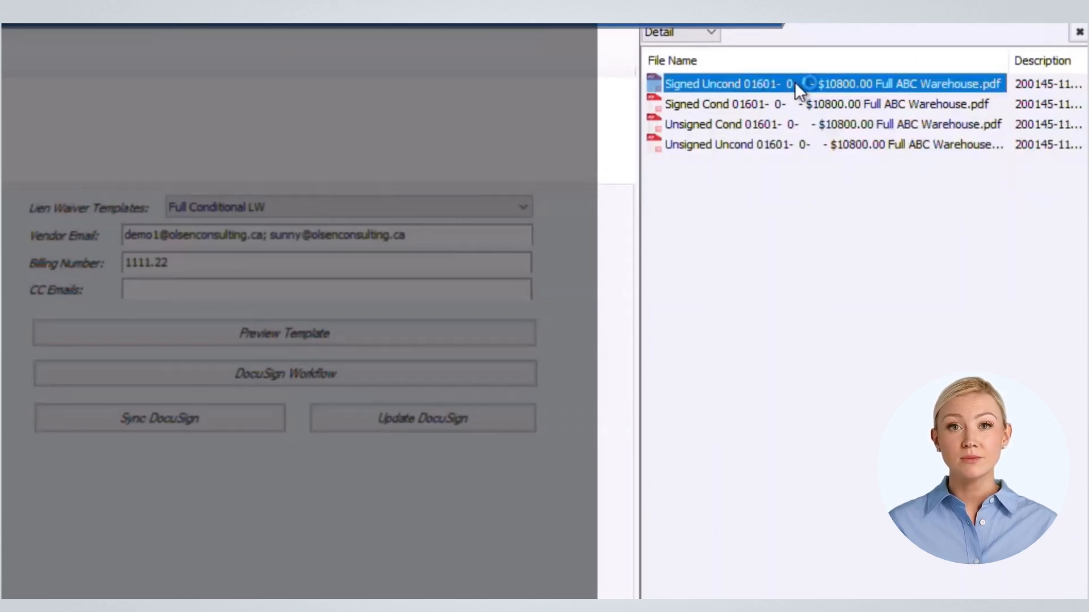
double_click(794, 81)
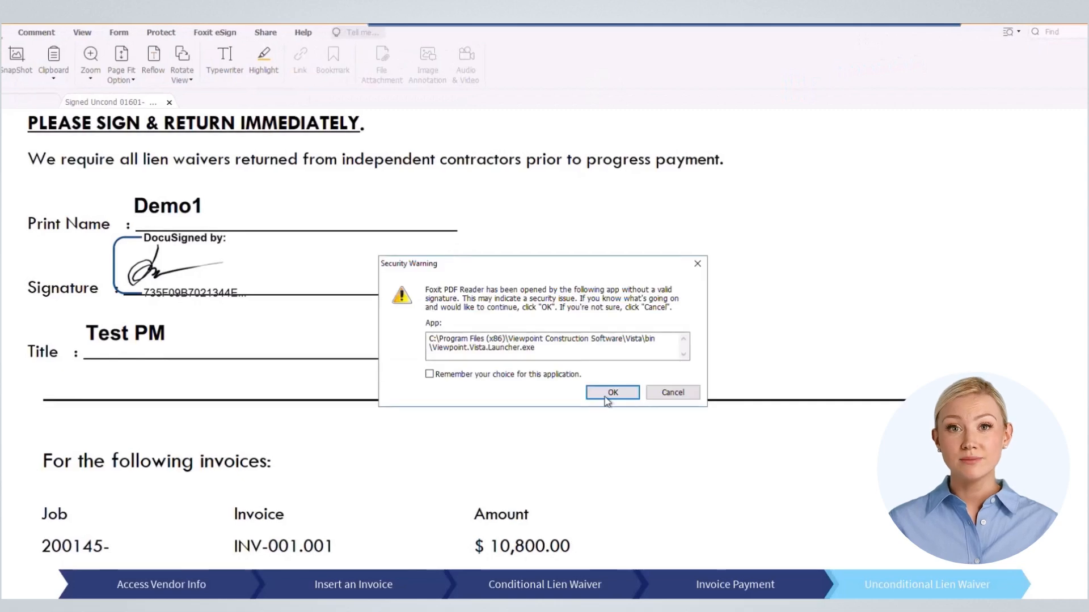
left_click(609, 393)
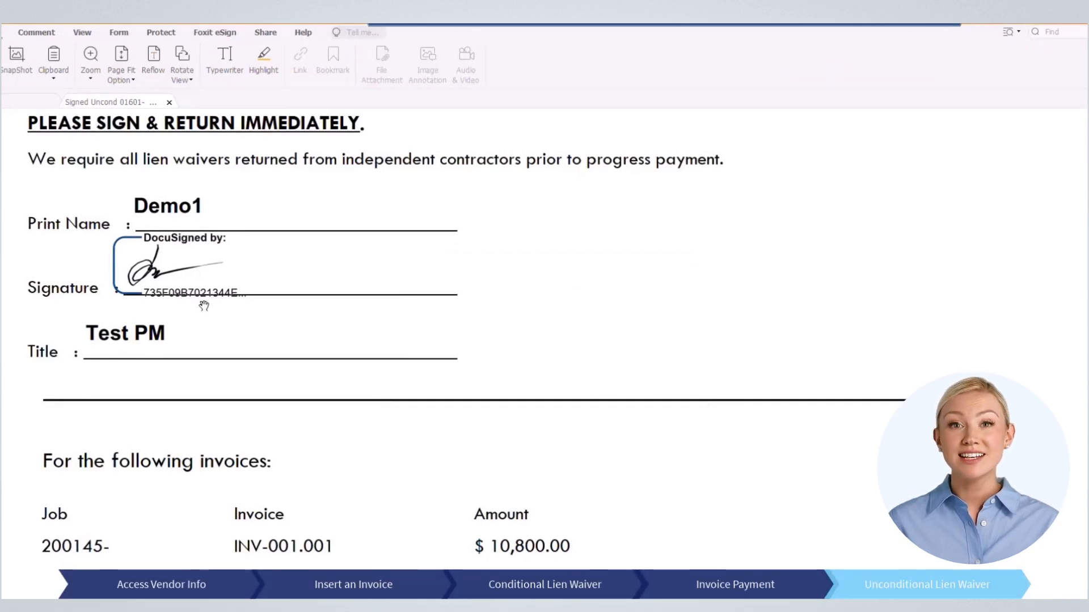
scroll(203, 309, "down", 6)
scroll(220, 355, "up", 15)
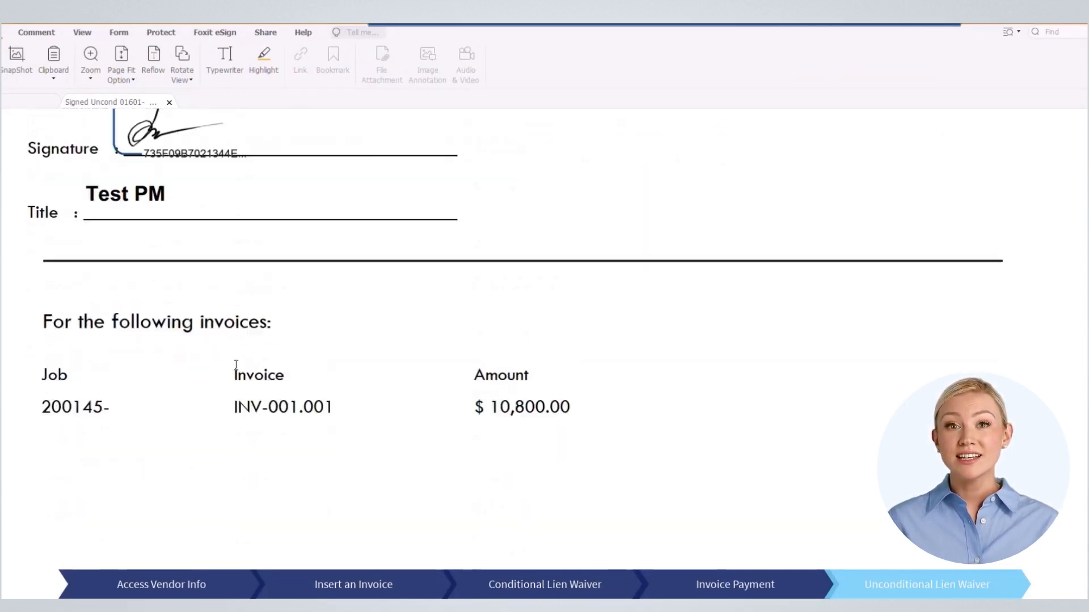